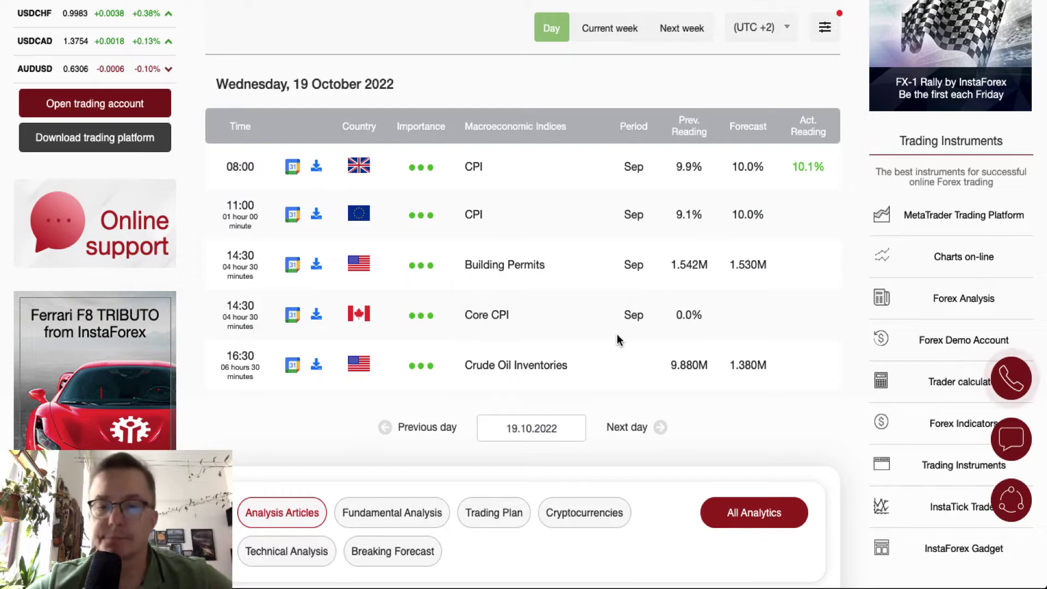
Scroll up to the Oct 17–23 date strip showing 19 October's CPI, Building Permits and Crude Oil events.
scroll(618, 339, up, 1)
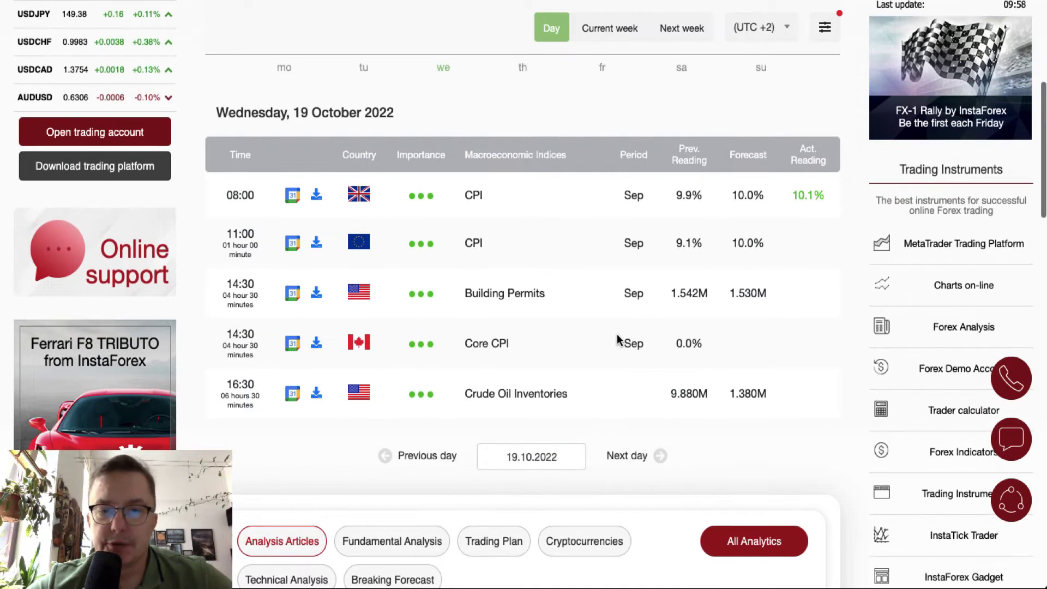
scroll(618, 339, up, 3)
scroll(617, 338, up, 1)
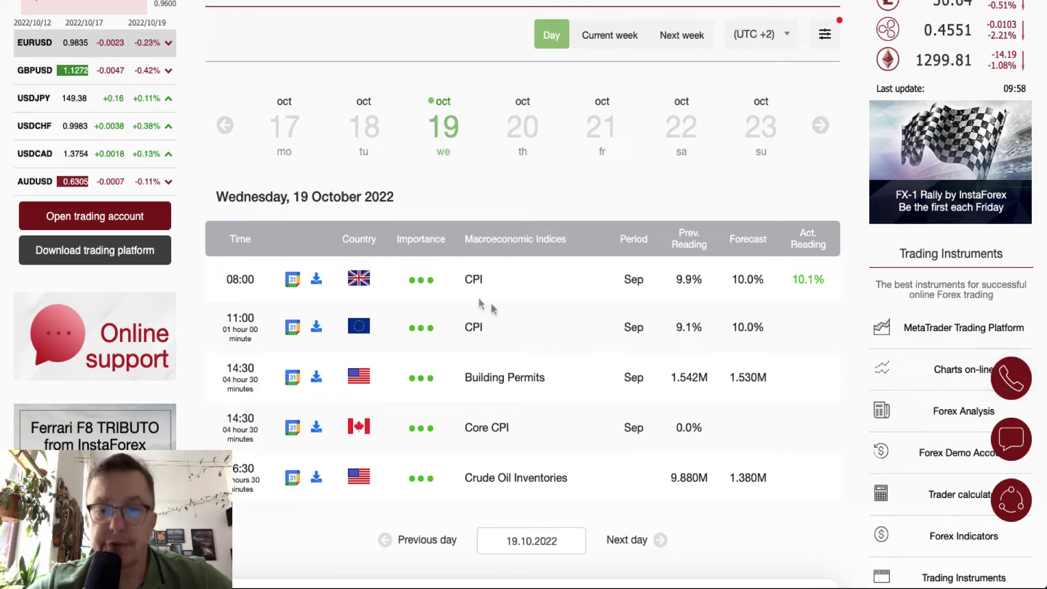
scroll(480, 300, up, 1)
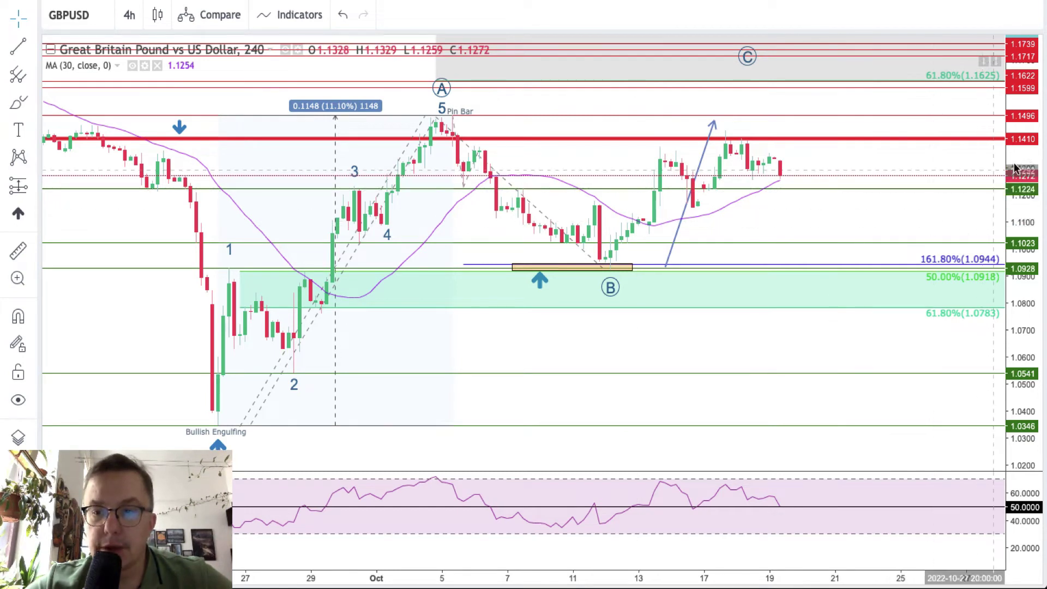
Rescale the price axis and move the projection arrow to start at the B low, aimed at C near 1.16.
drag(1028, 166, 1027, 174)
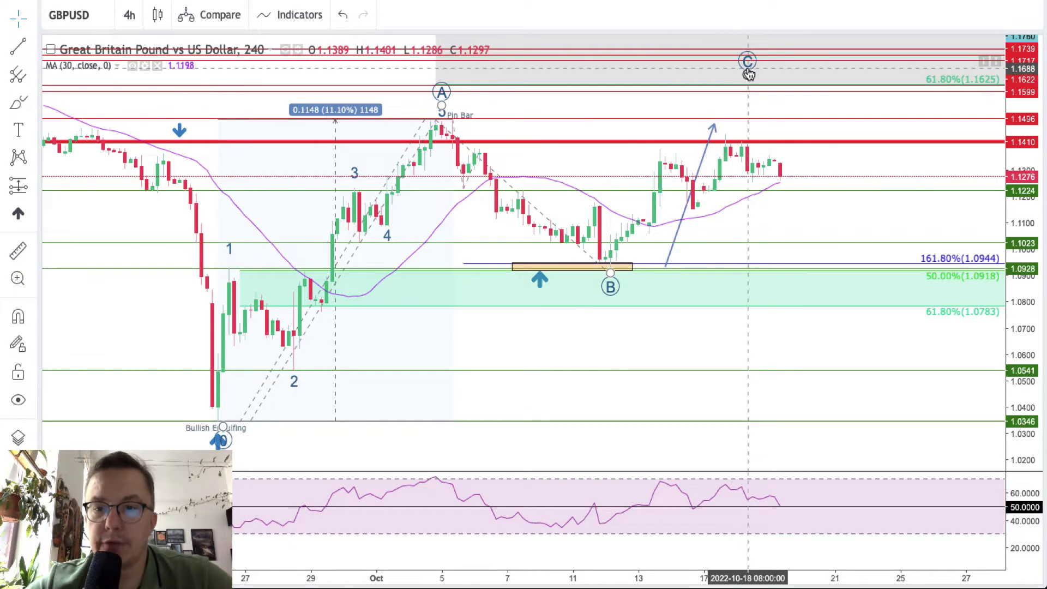
drag(684, 215, 652, 217)
drag(681, 124, 715, 91)
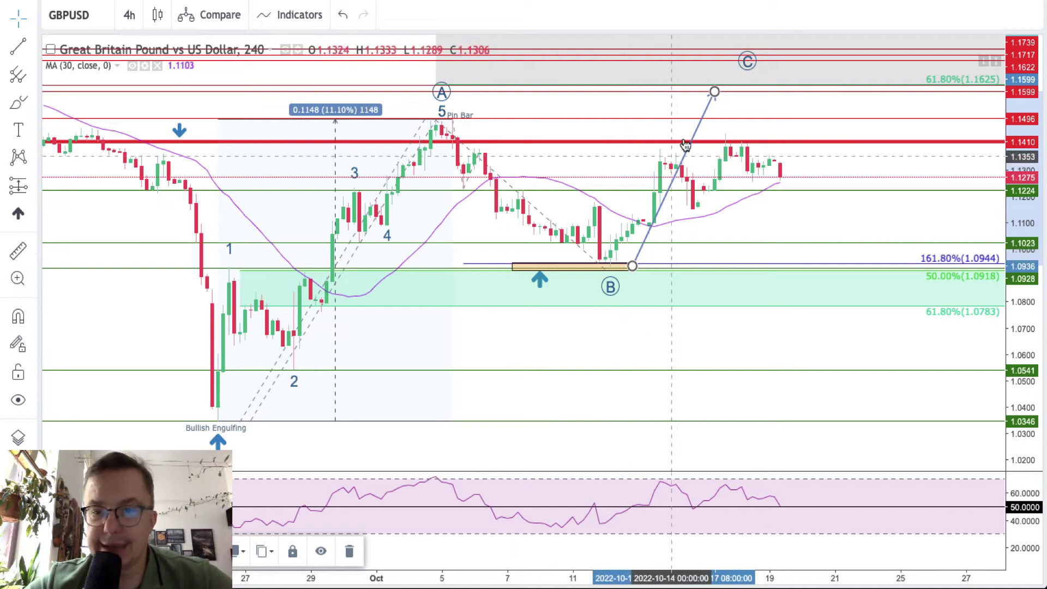
Move the wave's C point onto the 61.8% level near 1.162, slightly further right.
click(779, 137)
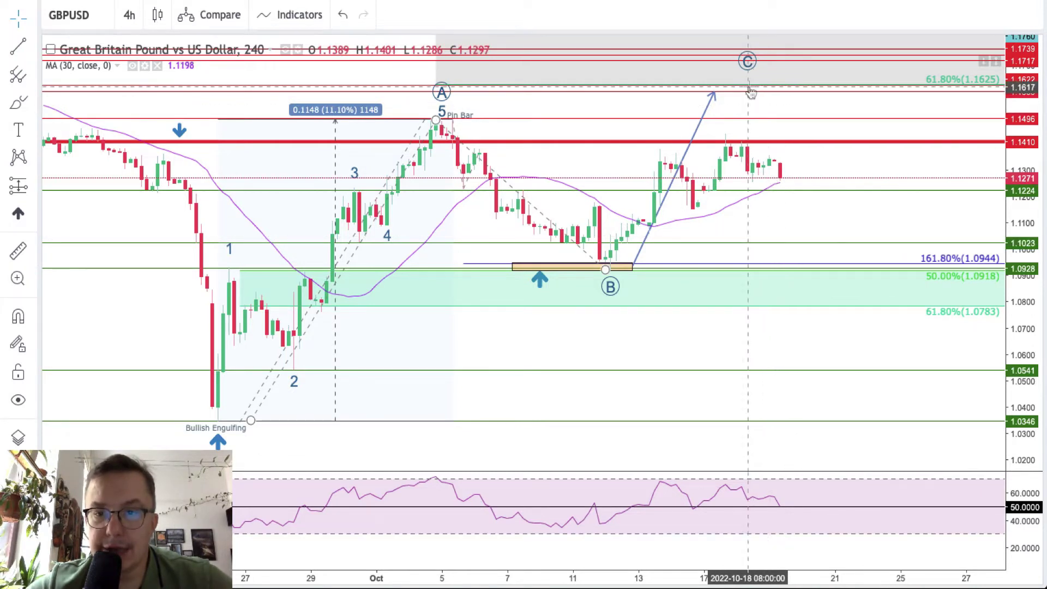
mouse_move(750, 74)
mouse_down()
mouse_move(749, 65)
mouse_move(726, 130)
mouse_up()
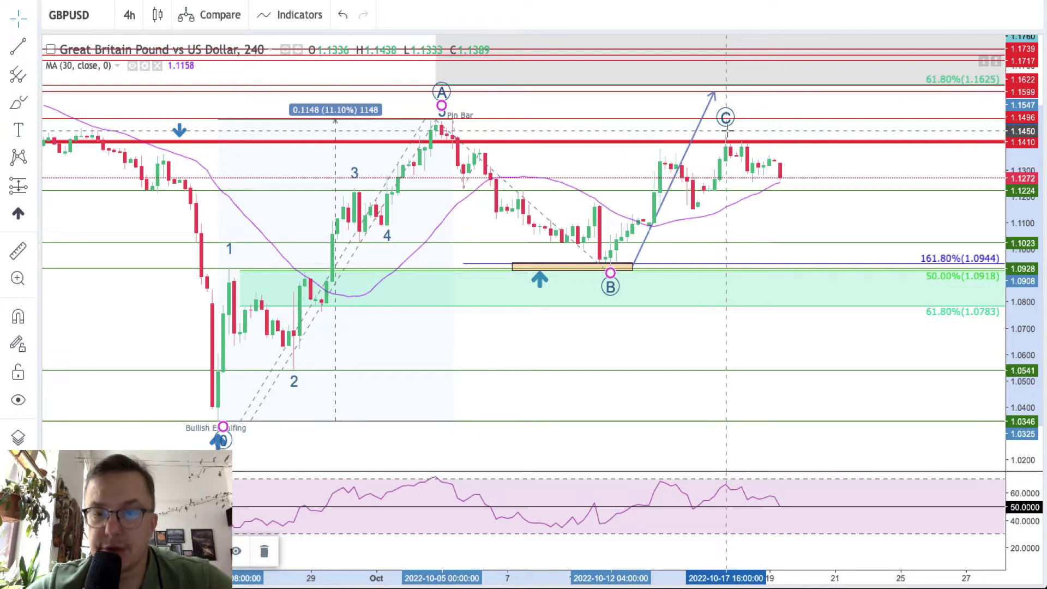
drag(725, 131, 756, 90)
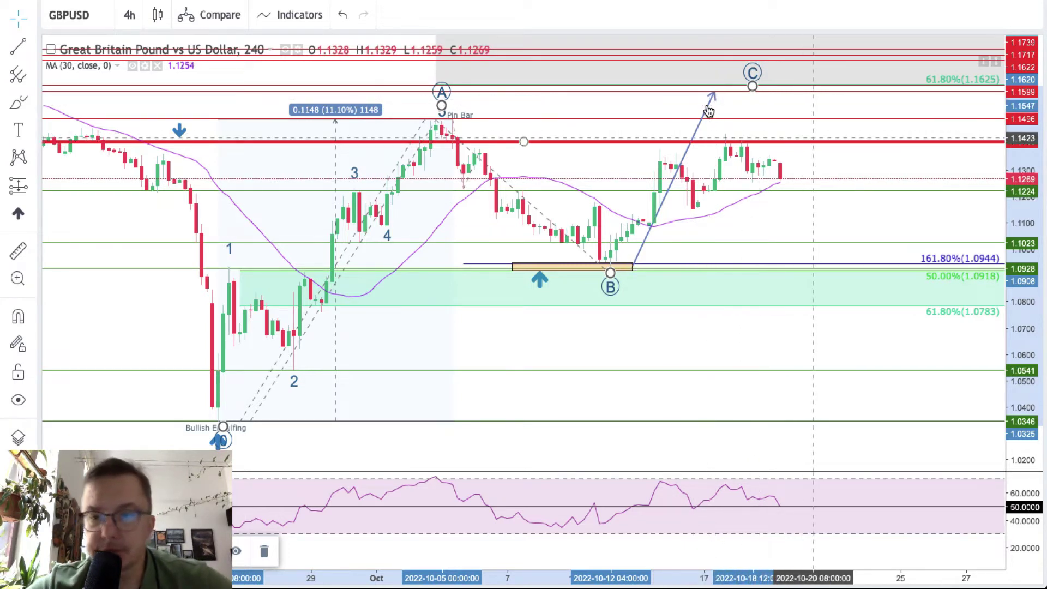
click(835, 156)
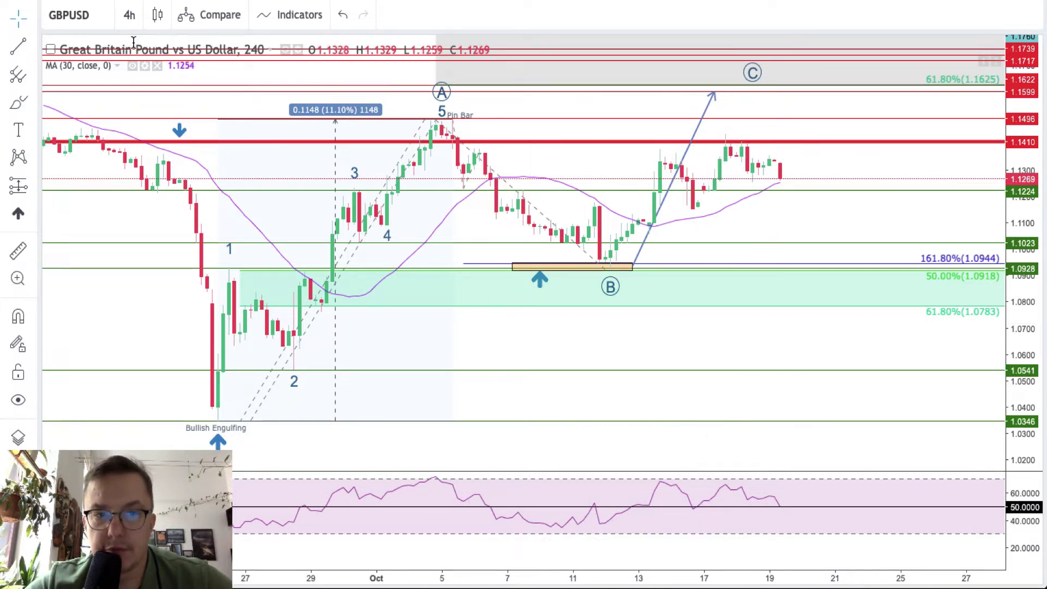
Search for USDX and load the #USDX US Dollar Index chart.
click(100, 16)
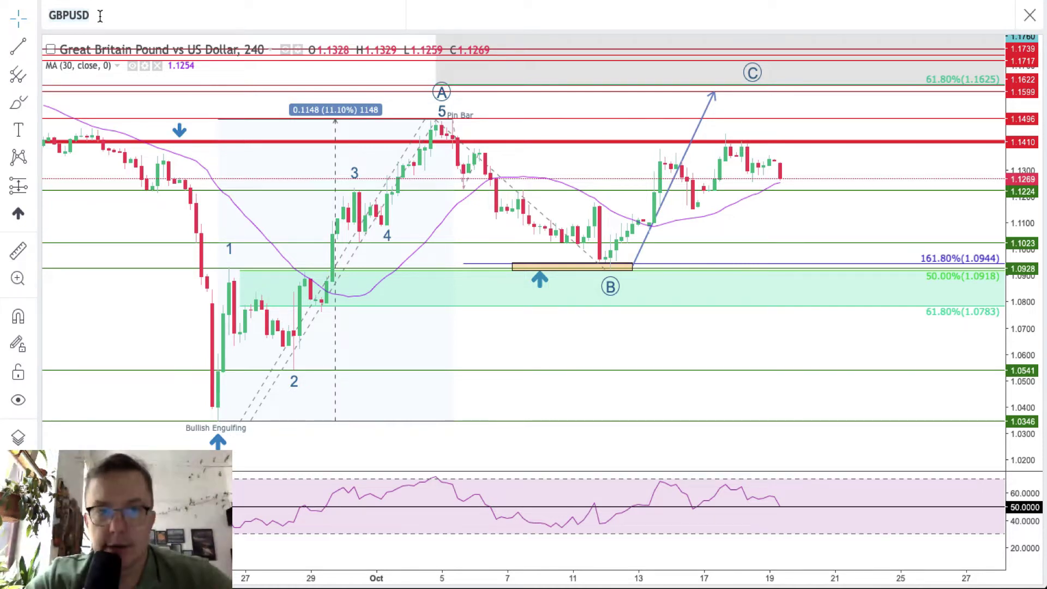
text(USDX)
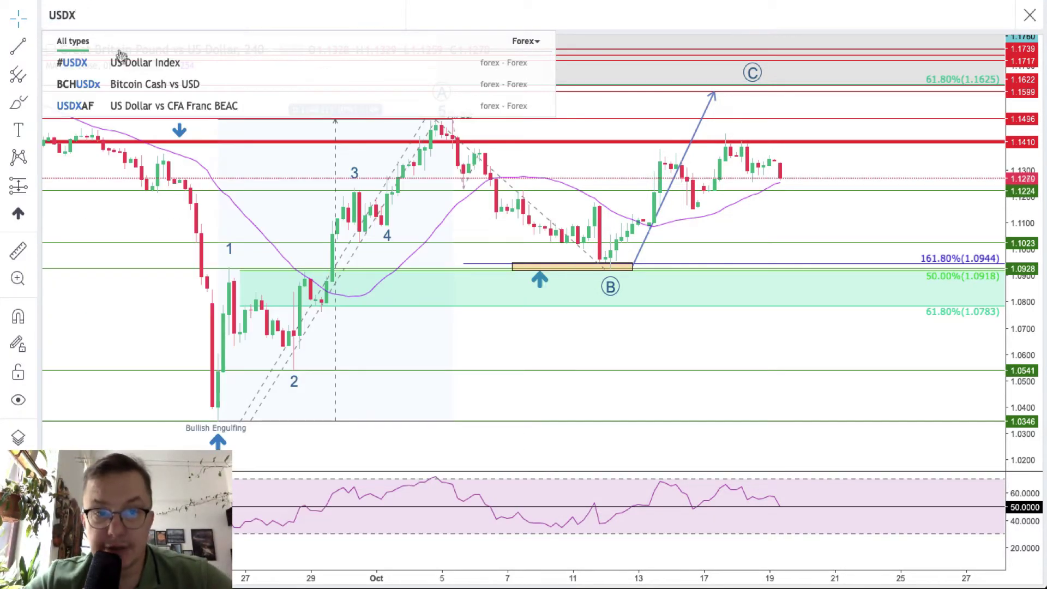
click(122, 64)
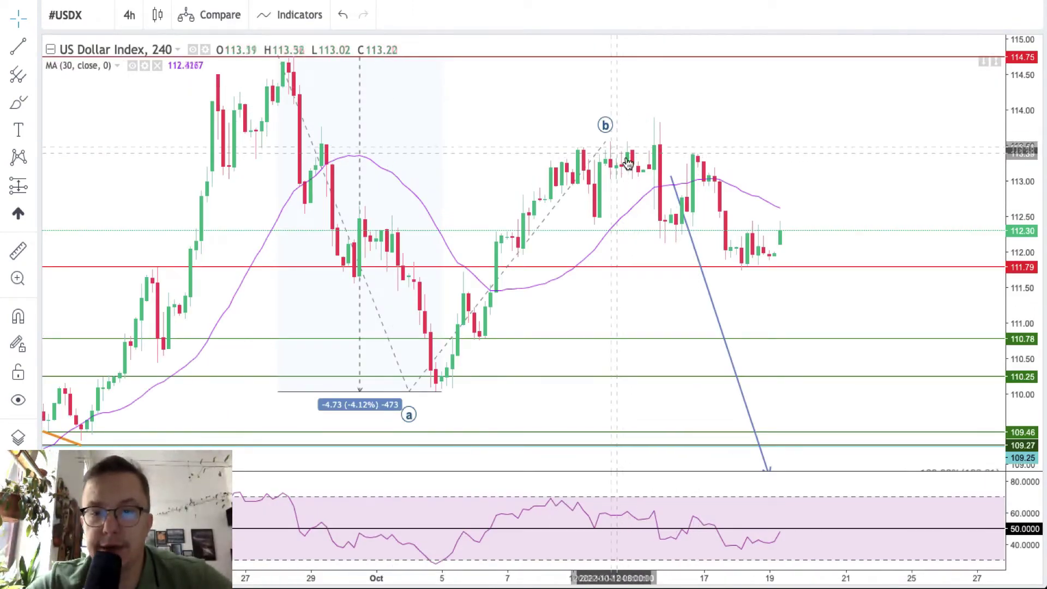
Switch to daily candles and adjust the Fibonacci extension anchors so 100% sits near 109.14.
click(130, 15)
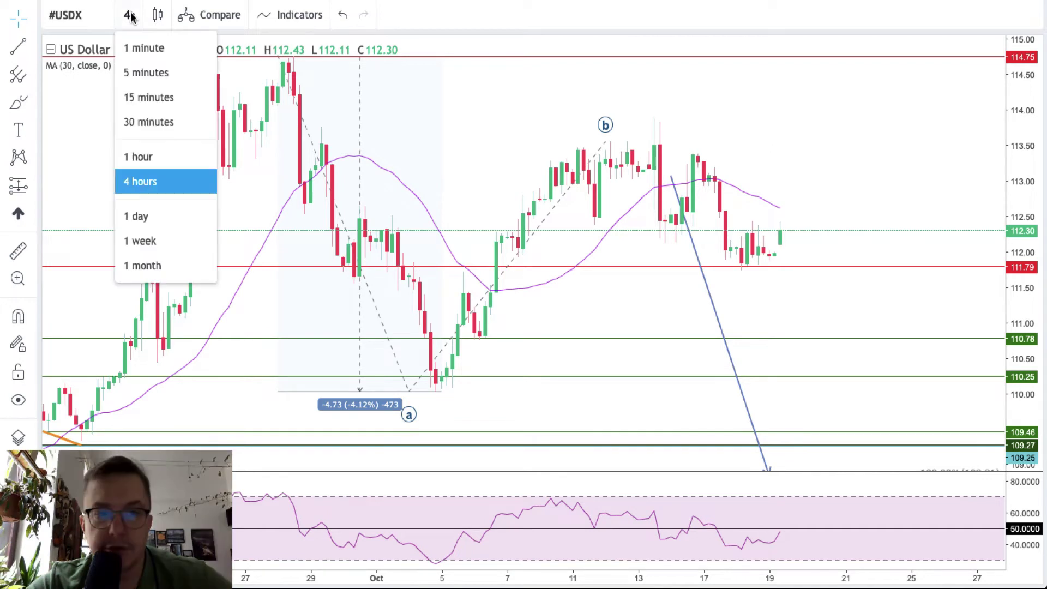
click(153, 216)
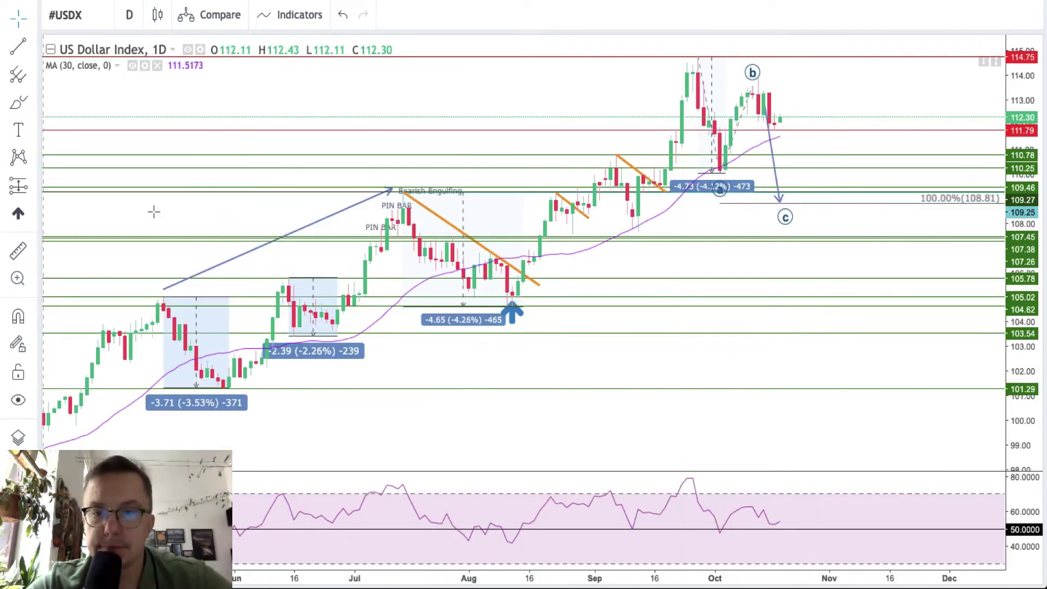
click(752, 88)
mouse_move(752, 87)
mouse_down()
mouse_move(751, 77)
mouse_move(759, 112)
mouse_move(763, 76)
mouse_move(757, 106)
mouse_up()
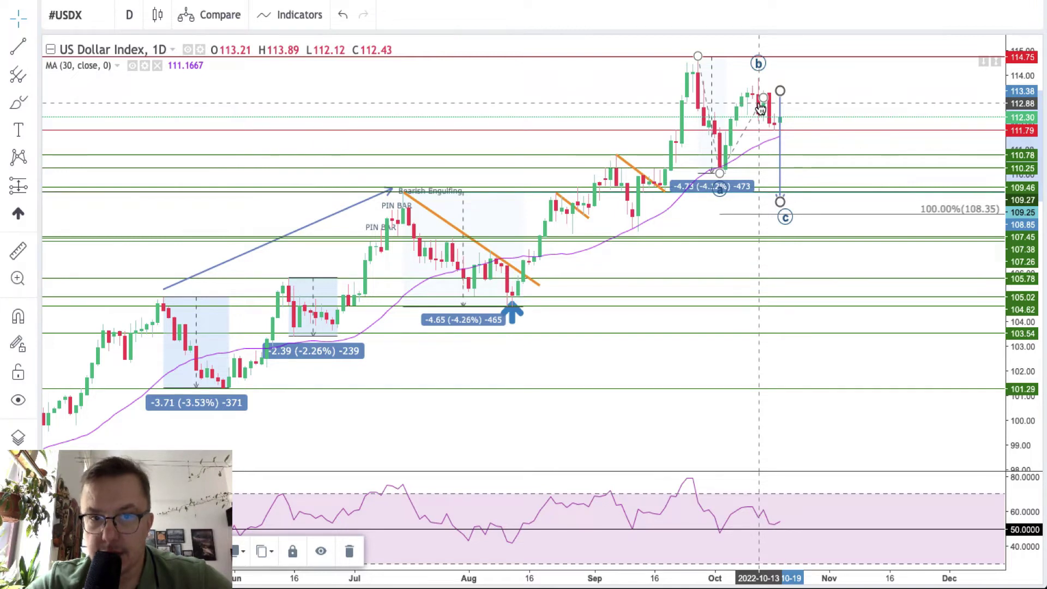
drag(766, 99, 764, 78)
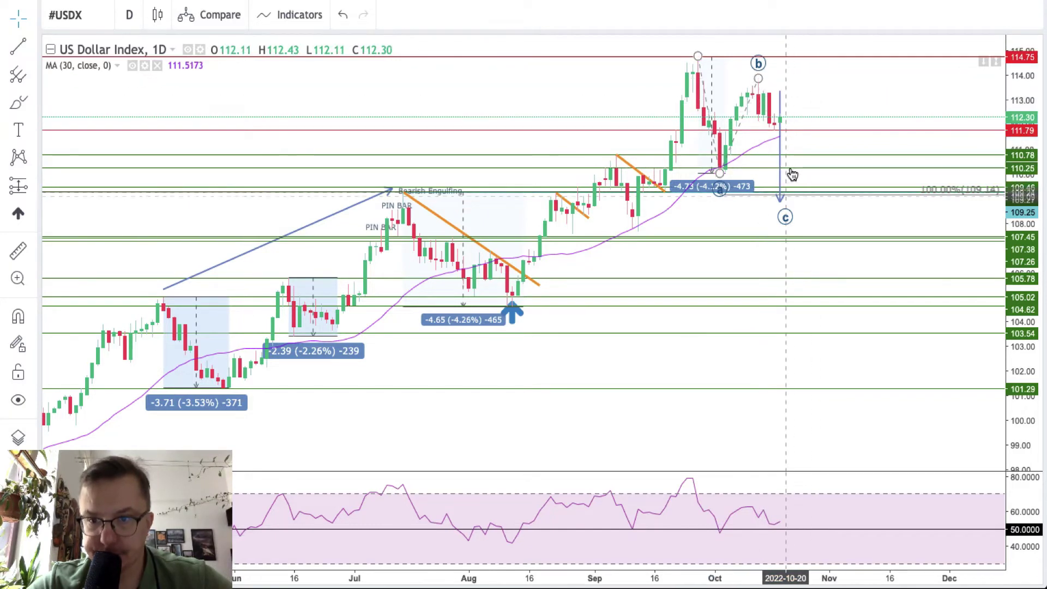
Angle the projection arrow down into early November toward the 109 target and stretch the price scale.
drag(780, 201, 828, 193)
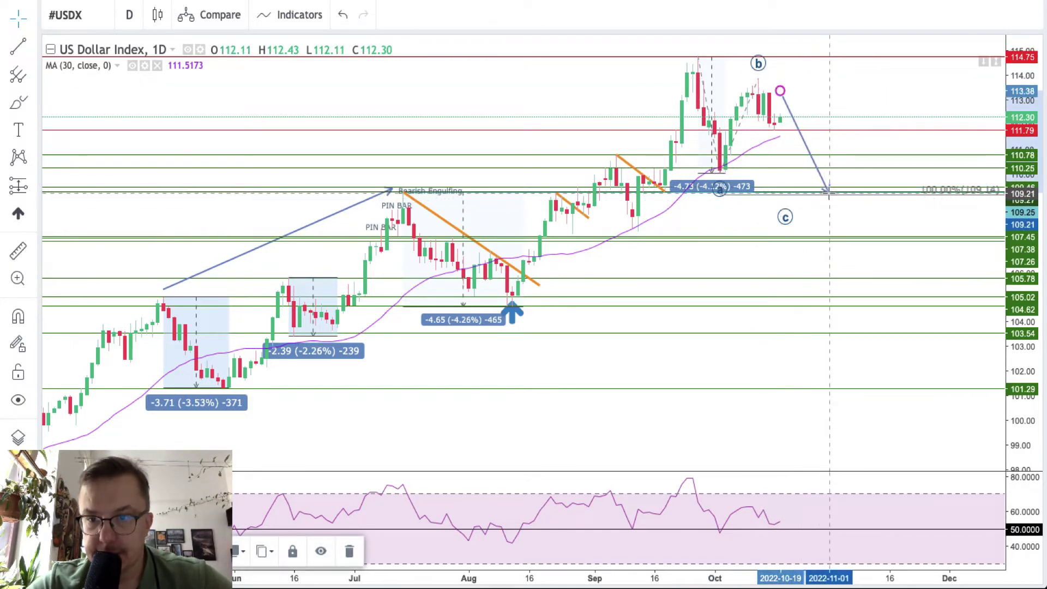
drag(806, 143, 826, 141)
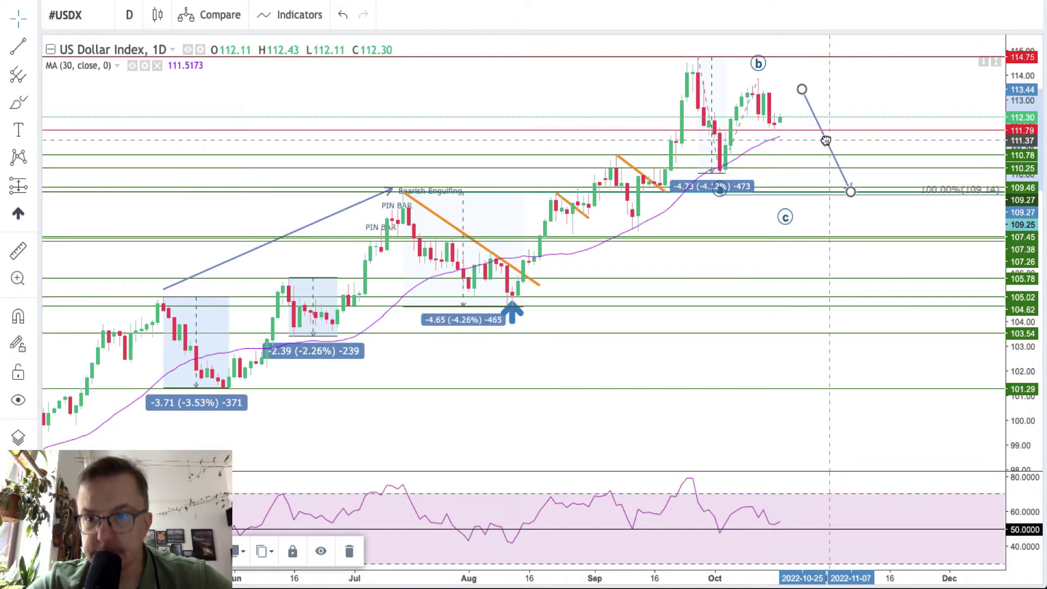
click(865, 122)
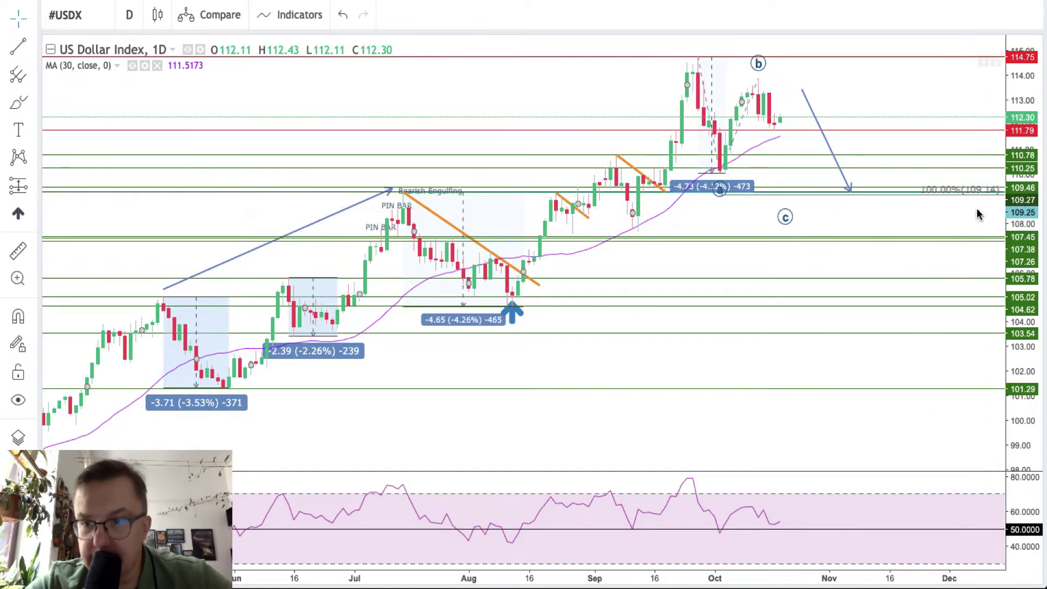
drag(1027, 224, 1028, 175)
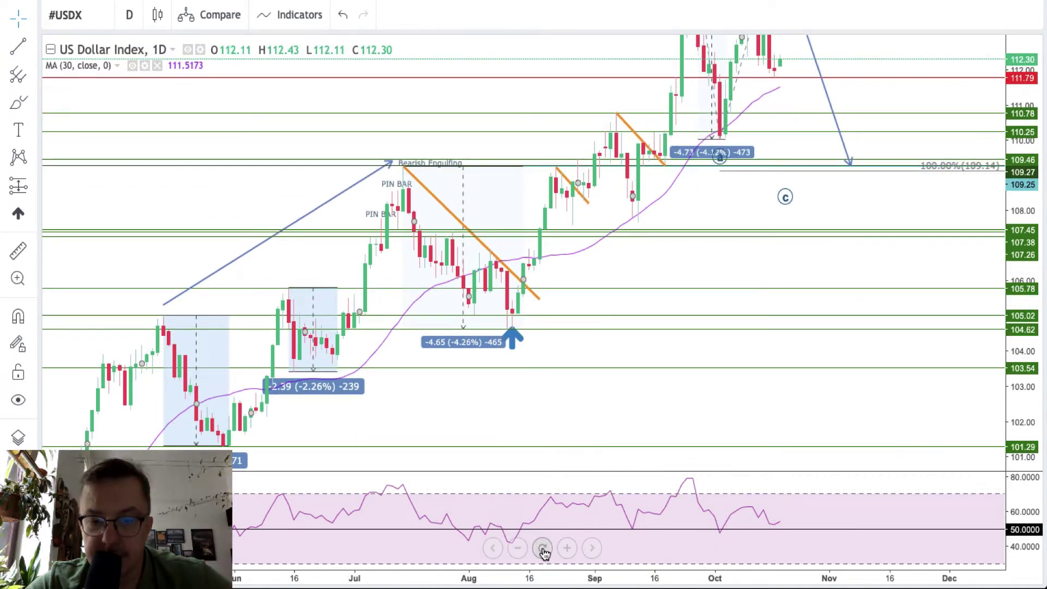
Zoom in on the Sep–Oct candles and move the wave's c point out to early November.
click(543, 549)
click(566, 548)
click(566, 549)
click(566, 549)
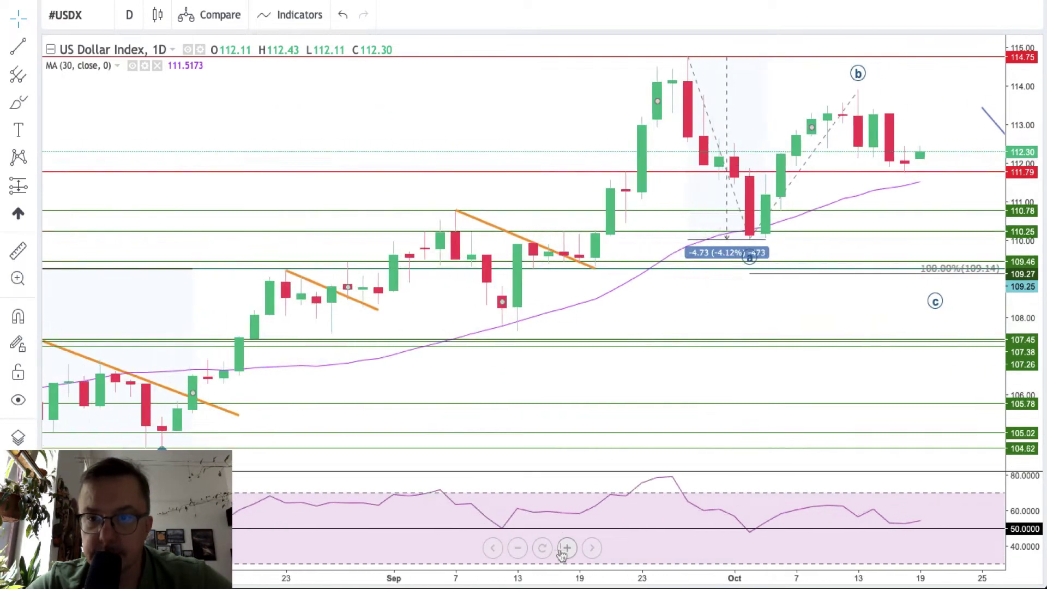
click(566, 549)
drag(825, 355, 576, 349)
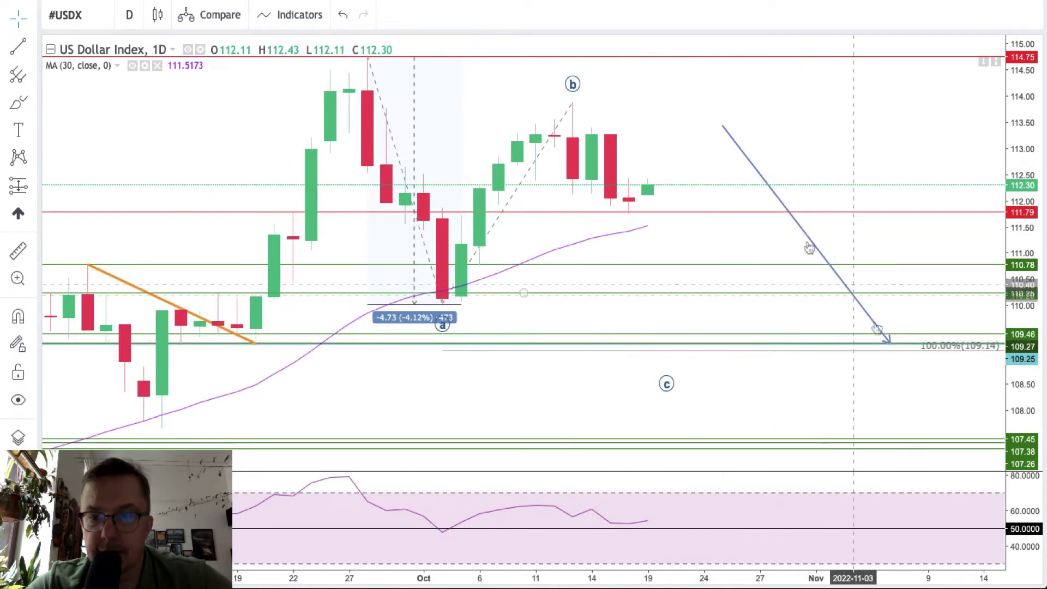
drag(667, 375, 837, 348)
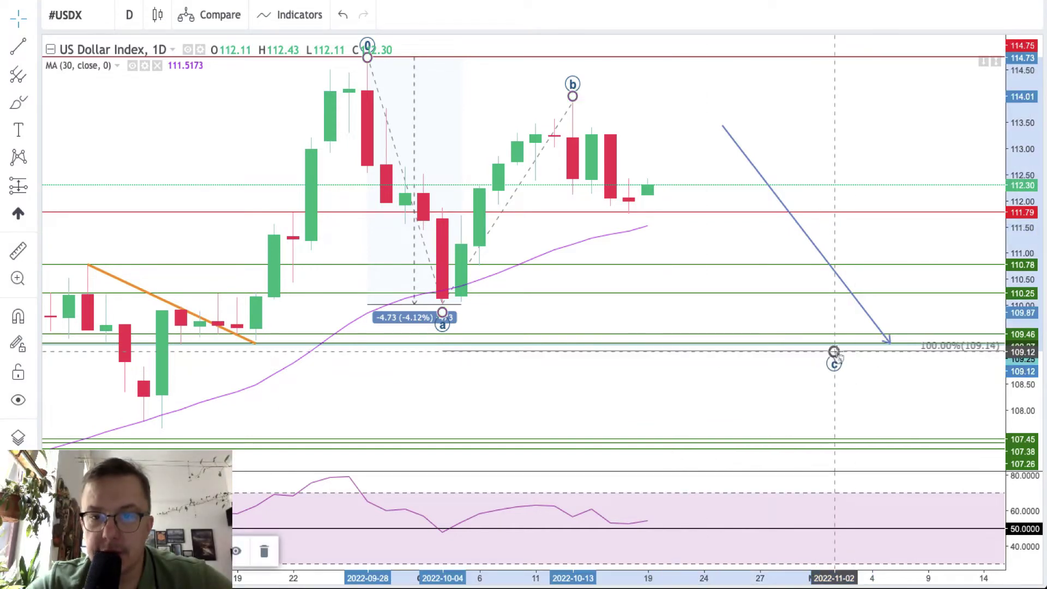
click(711, 376)
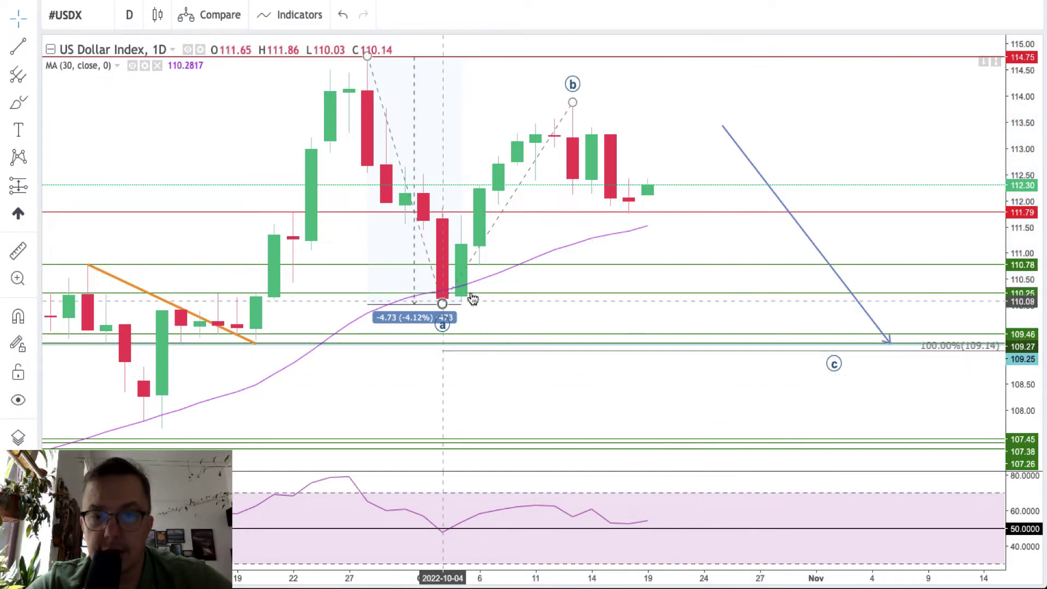
Adjust the wave's a point and extend the price measurement from 114.75 to read -5.47 (-4.77%).
click(443, 325)
drag(443, 325, 461, 311)
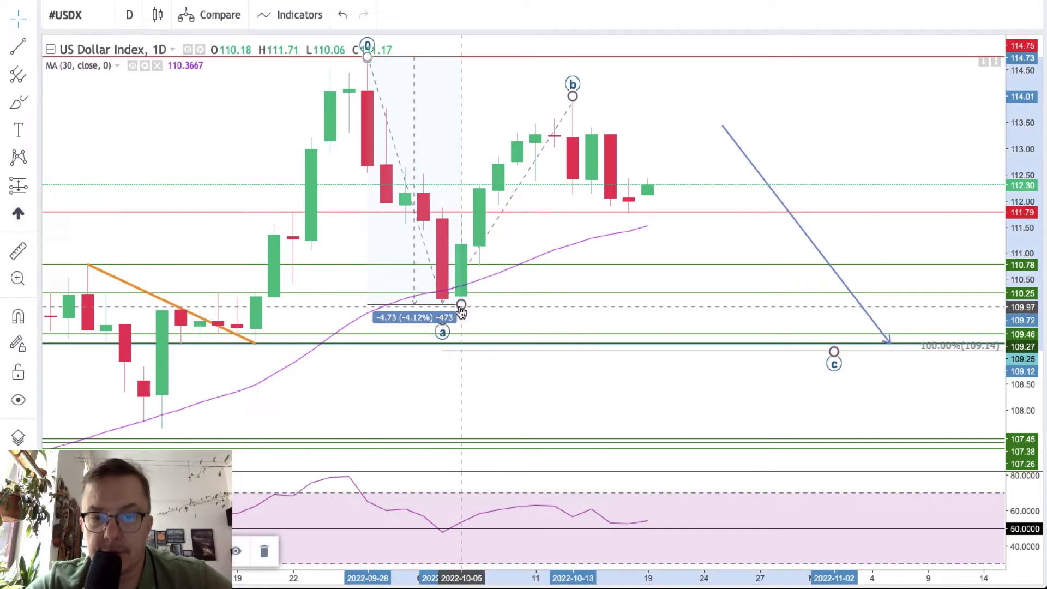
mouse_move(461, 311)
mouse_down()
mouse_move(681, 320)
mouse_move(779, 341)
mouse_move(798, 374)
mouse_move(796, 343)
mouse_up()
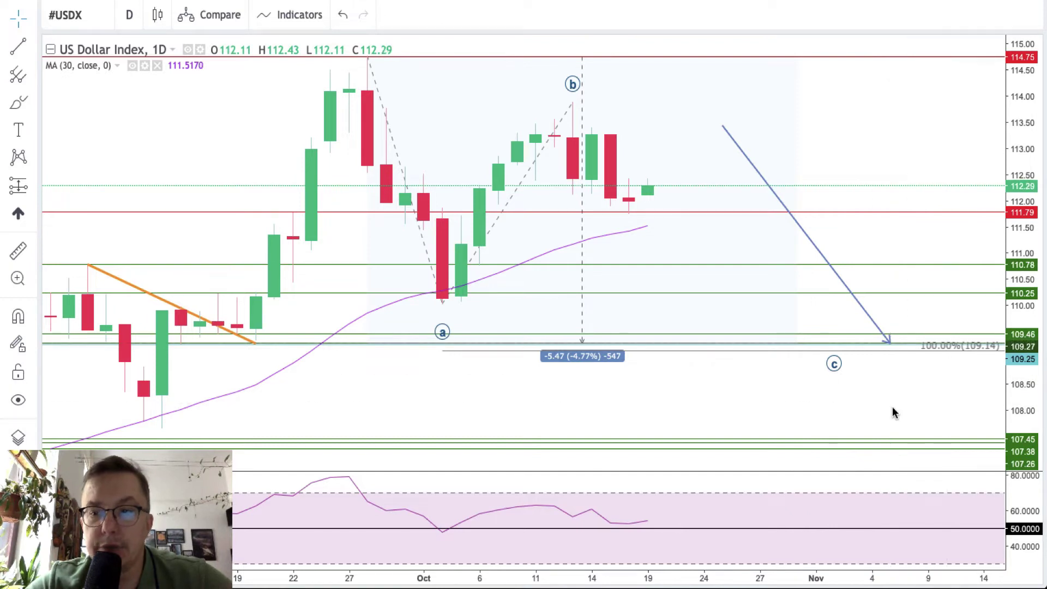
drag(1023, 127, 1023, 140)
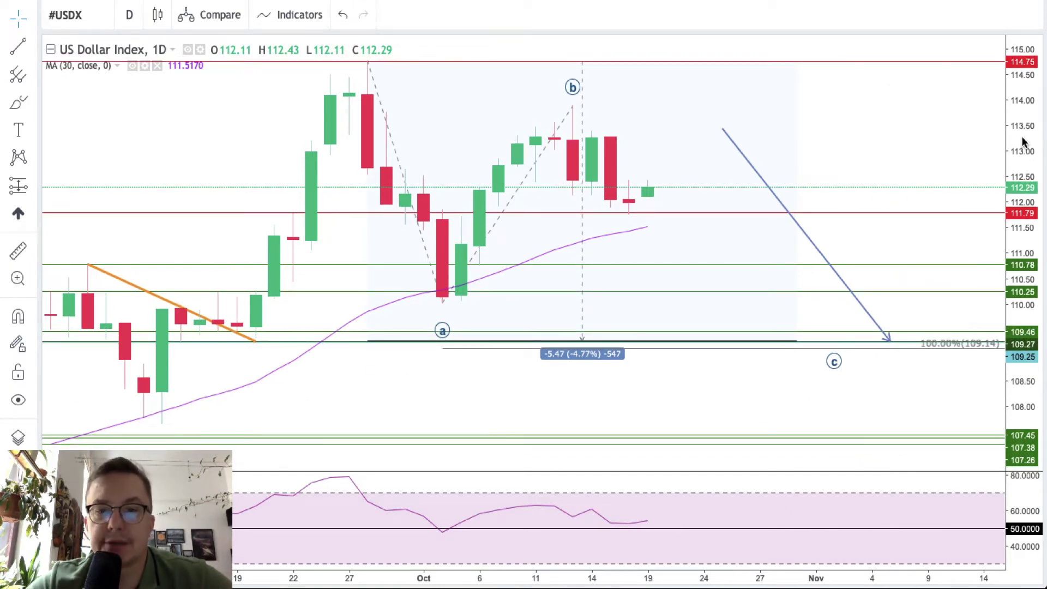
Search the symbol list for SP and load the #SPX S&P 500 Index chart.
click(92, 15)
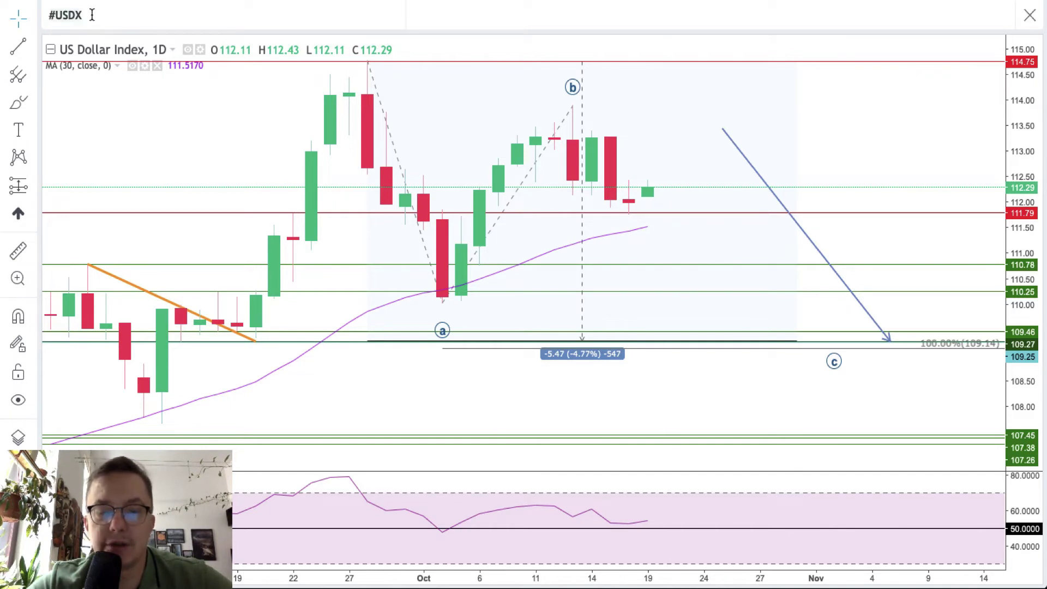
text(SP)
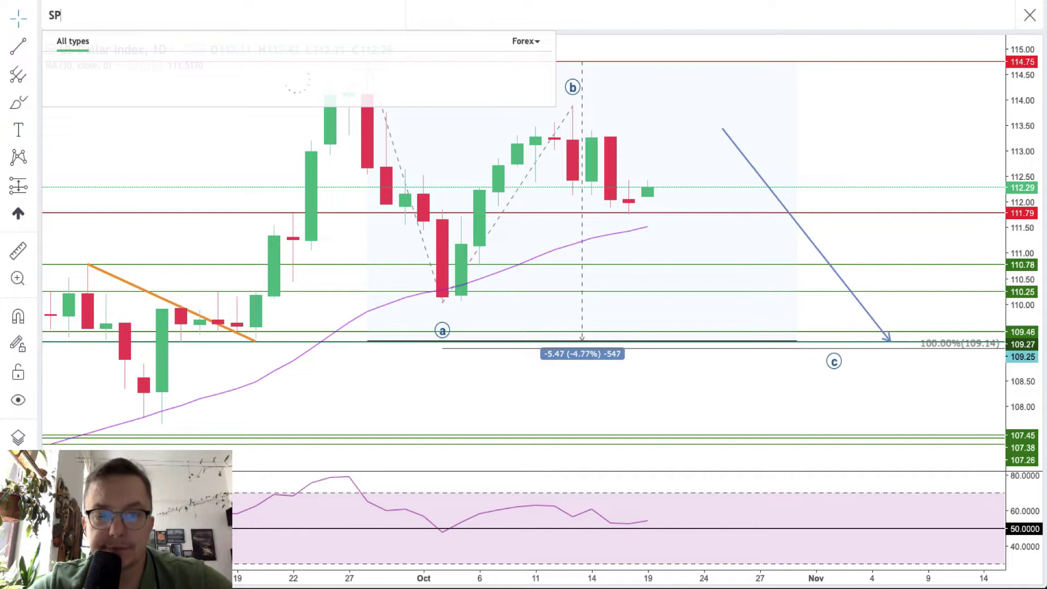
text(500)
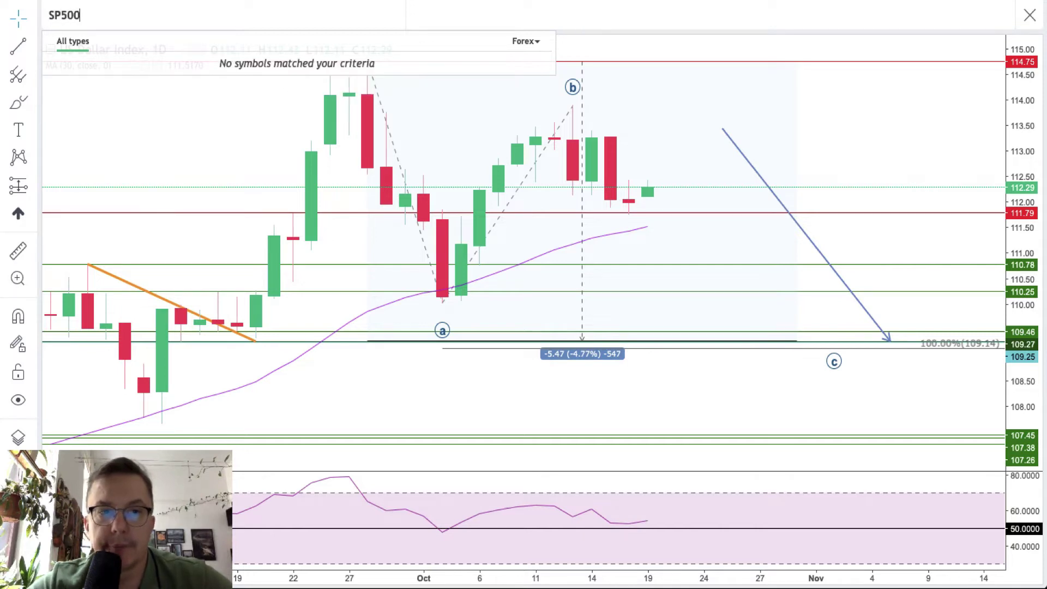
key(BackSpace)
key(BackSpace)
key(BackSpace)
text(X)
key(BackSpace)
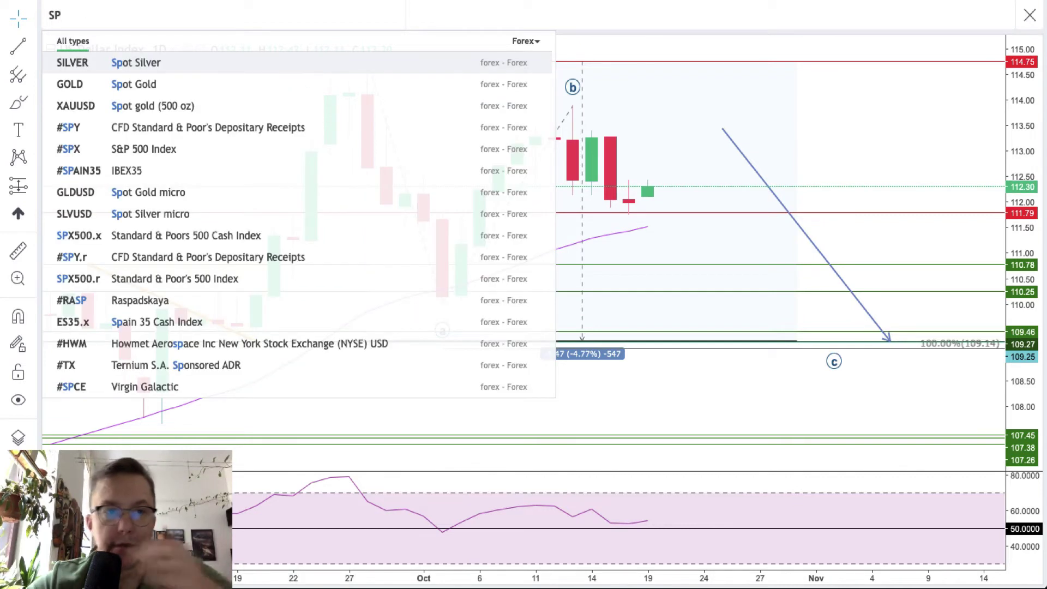
click(205, 158)
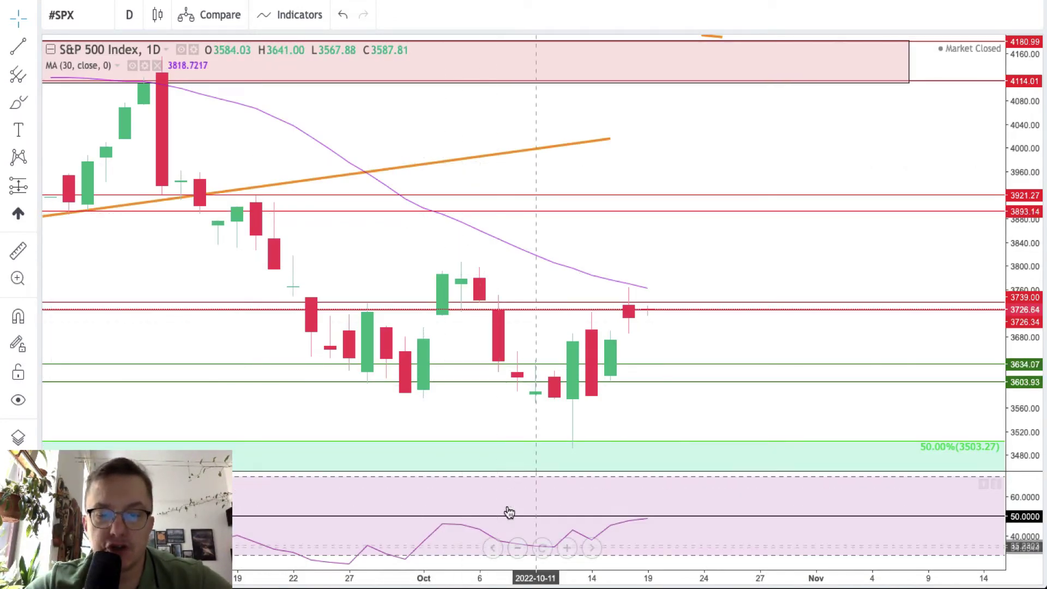
click(517, 549)
click(517, 548)
click(518, 549)
click(518, 548)
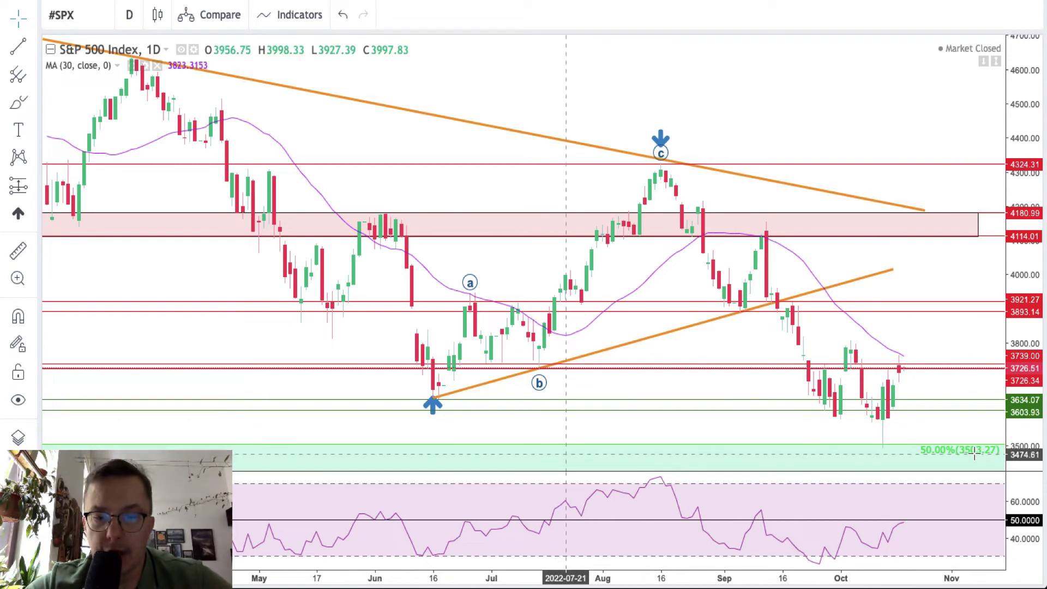
scroll(566, 460, down, 2)
click(517, 548)
click(518, 548)
click(518, 548)
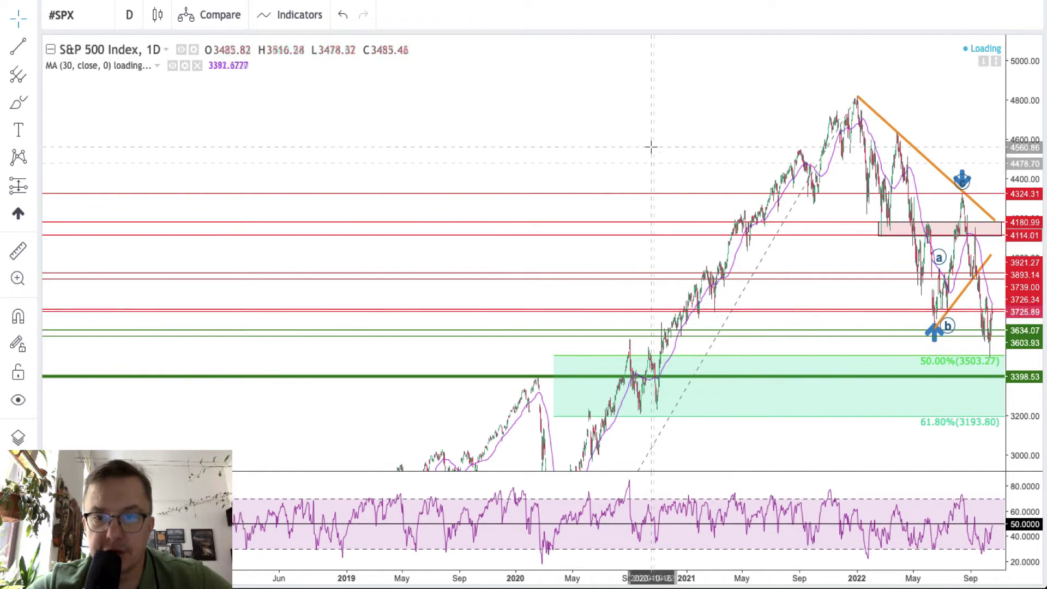
drag(1022, 229, 1022, 288)
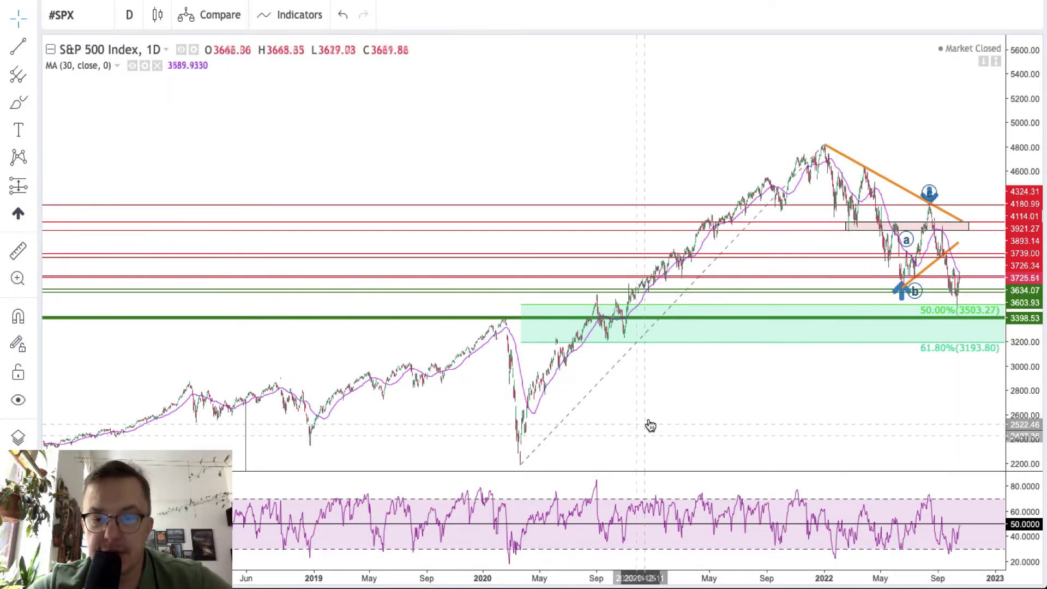
click(544, 548)
click(567, 549)
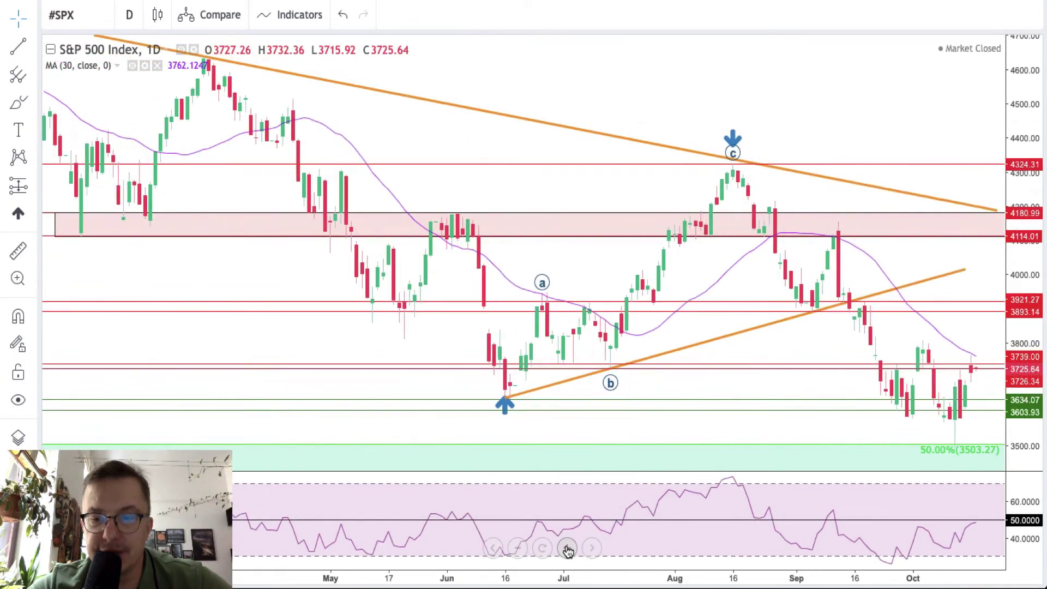
click(567, 548)
click(567, 548)
click(518, 548)
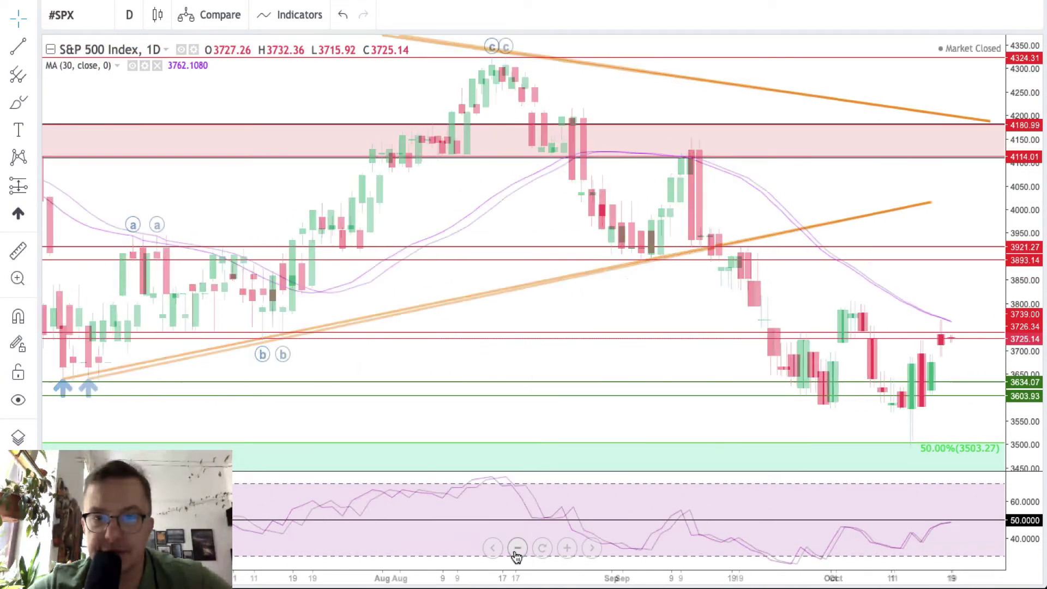
scroll(900, 287, right, 5)
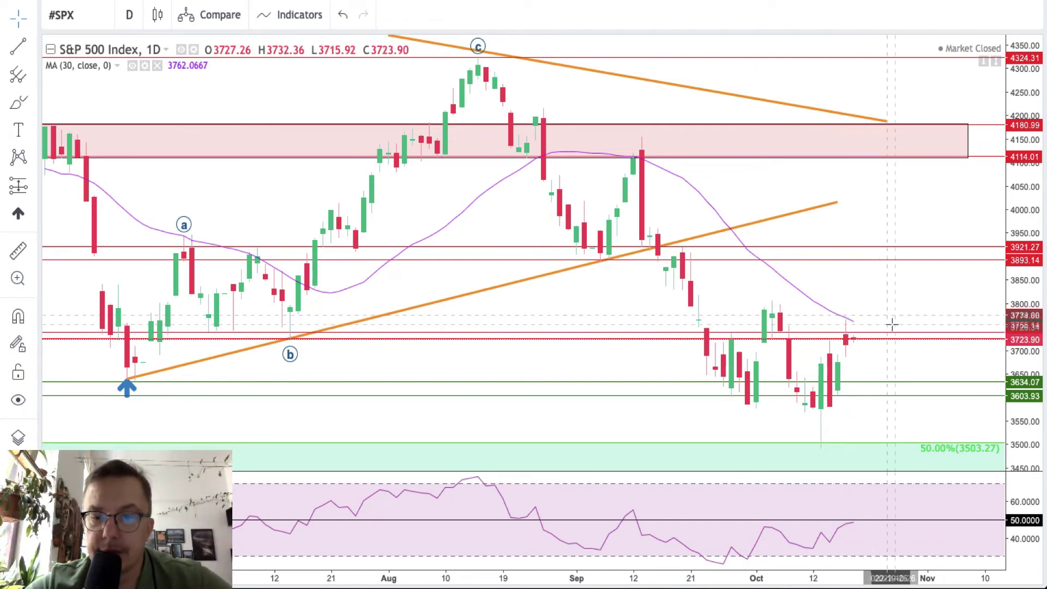
Add a horizontal level with Alt+H and place it at 3807.73.
key(alt+h)
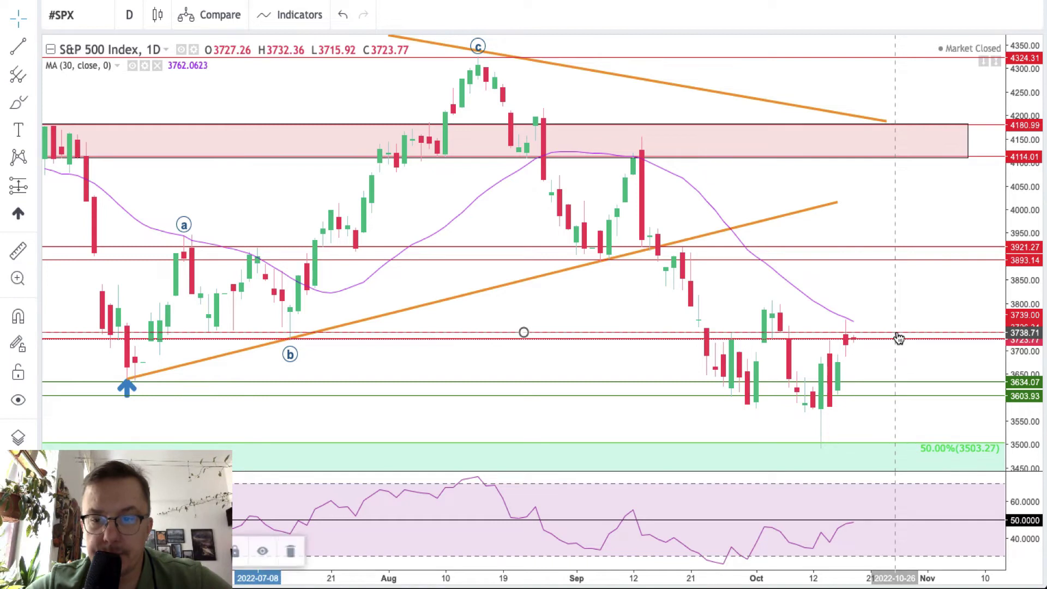
drag(897, 331, 902, 302)
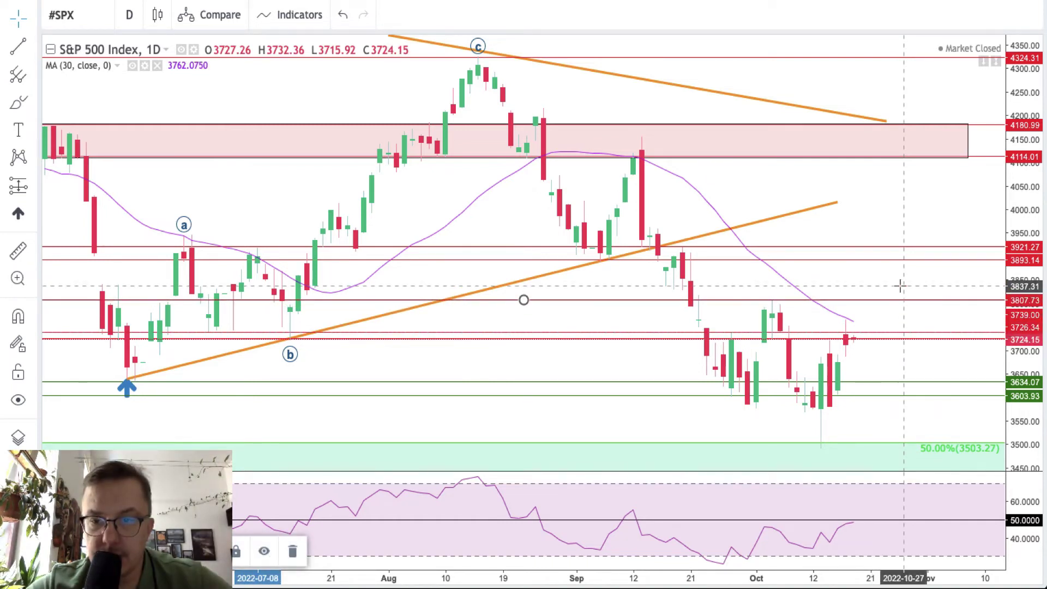
click(894, 310)
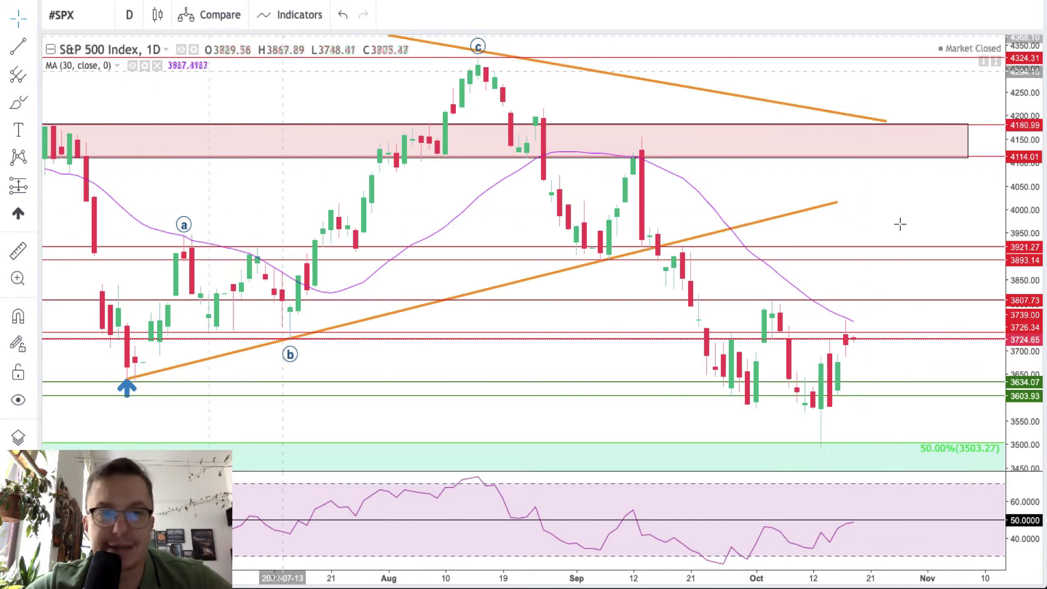
Search for GOLD and load the GOLD Spot Gold chart.
click(98, 18)
text(GOLD)
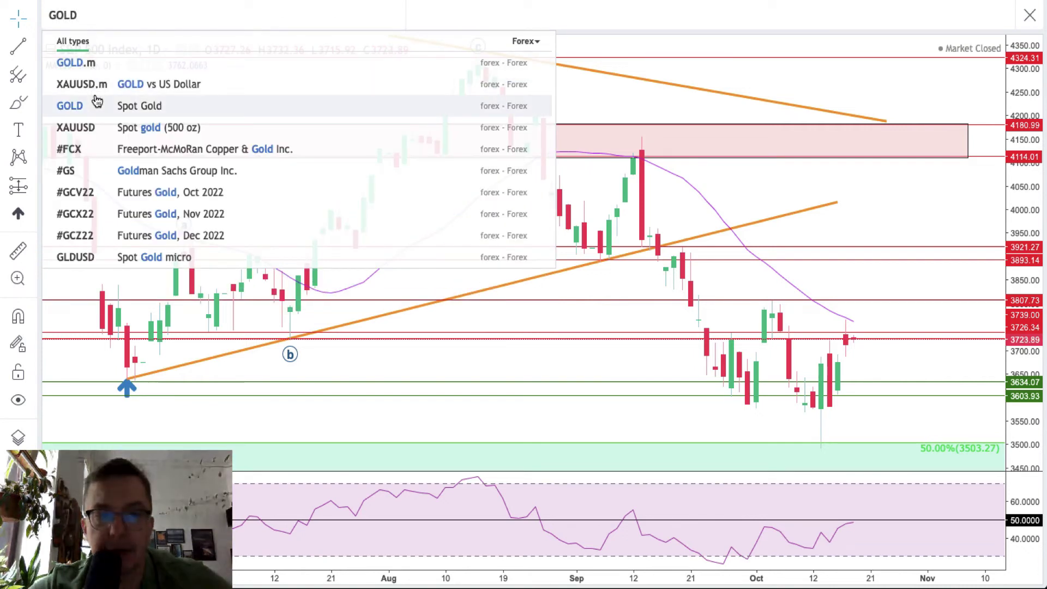
click(97, 104)
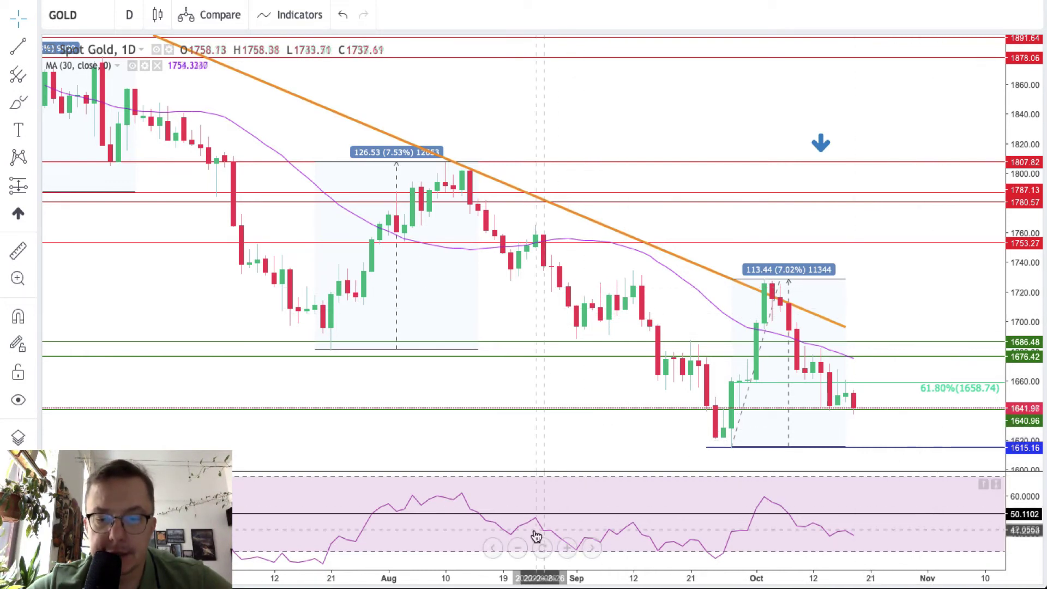
Zoom out to show gold since February, leaving room for future dates.
scroll(536, 537, down, 1)
click(517, 547)
click(517, 547)
click(517, 547)
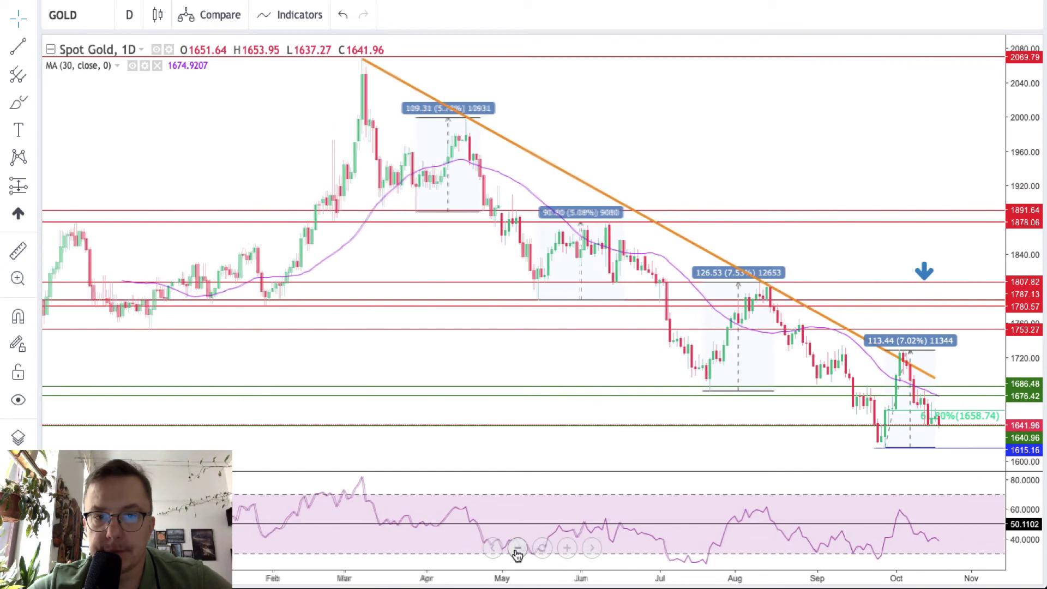
drag(936, 153, 771, 144)
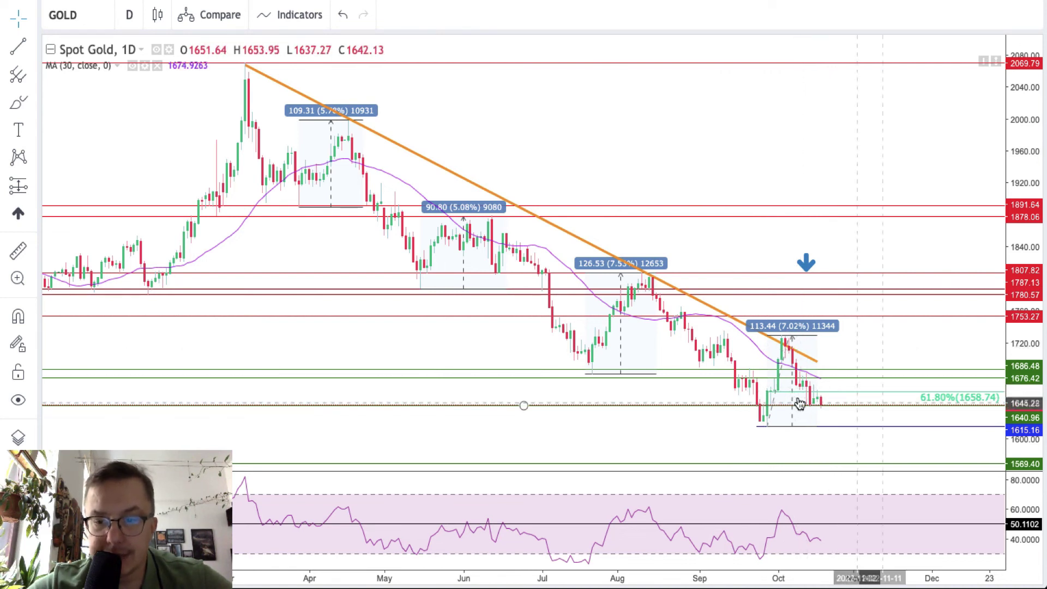
Delete the Fibonacci retracement and resize the latest rally measurement to 111.77 (6.92%).
click(963, 403)
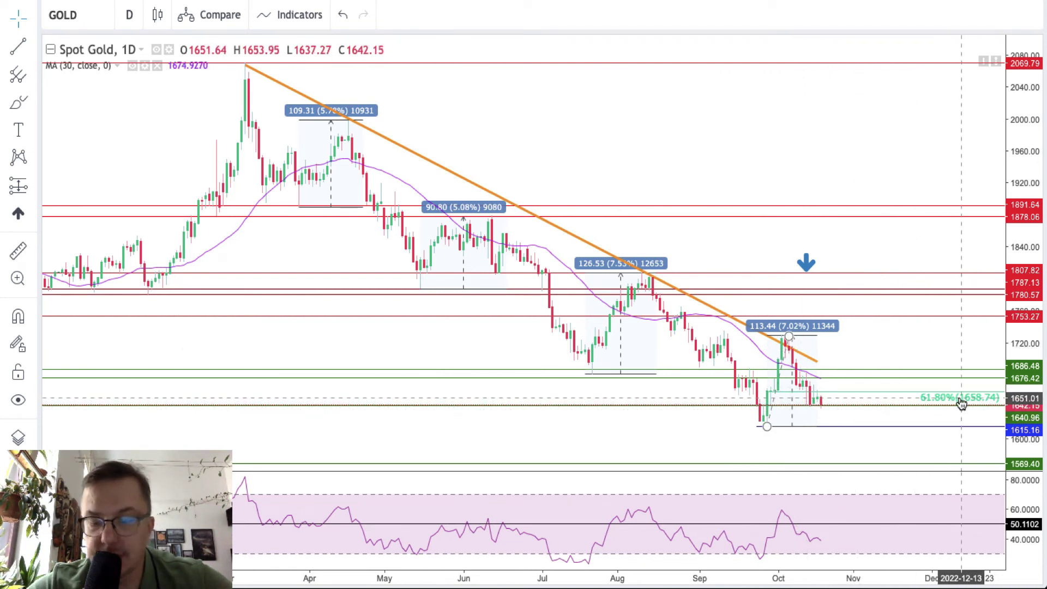
key(Delete)
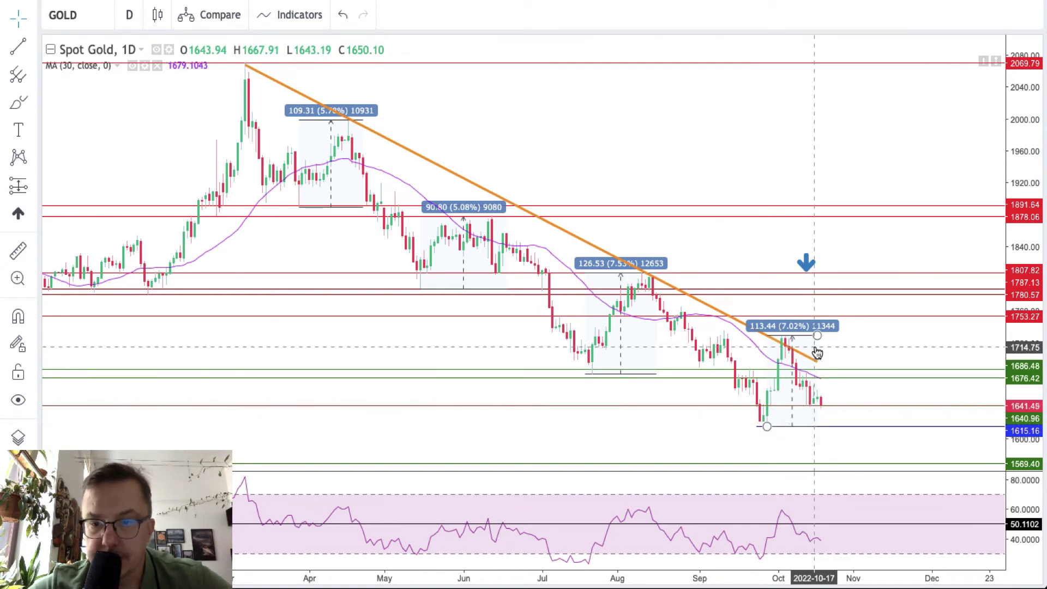
drag(817, 336, 786, 338)
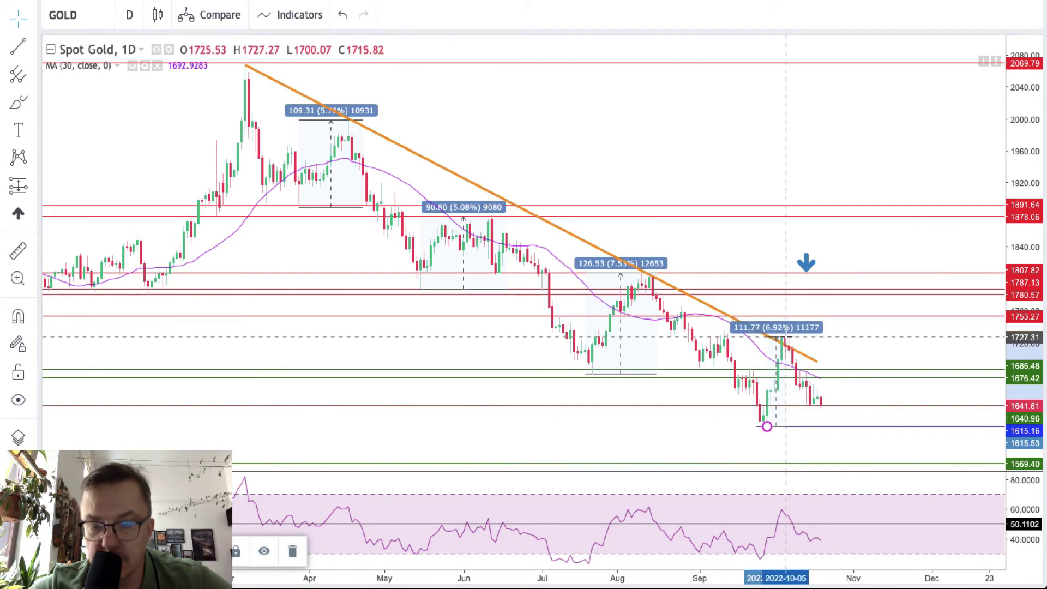
click(542, 549)
Zoom in to mid-September–October and stretch the rally measurement to the October high, 114.00 (7.06%).
click(566, 549)
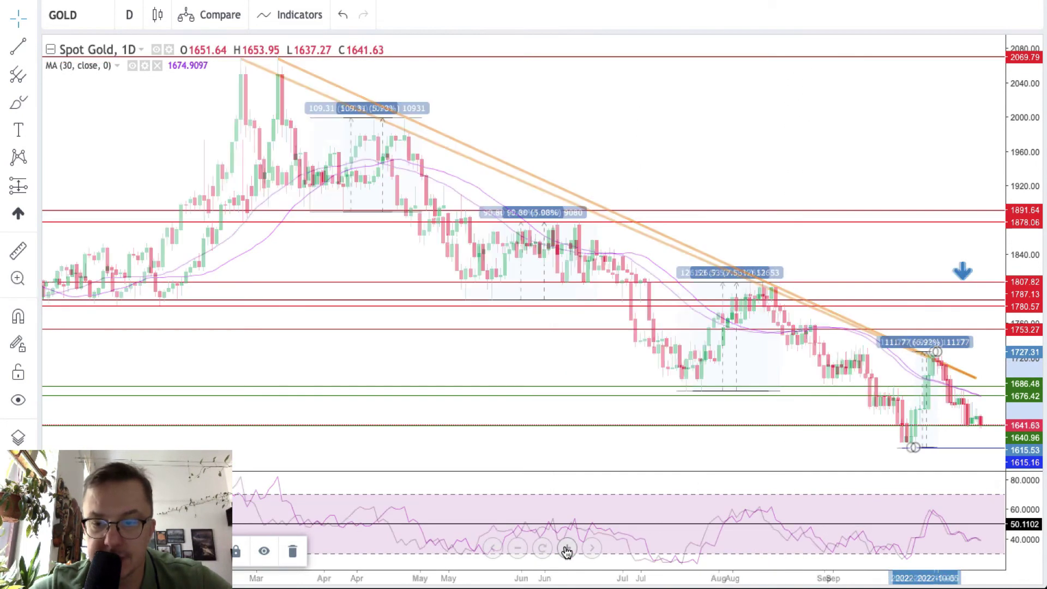
click(566, 548)
click(566, 548)
click(566, 548)
click(566, 548)
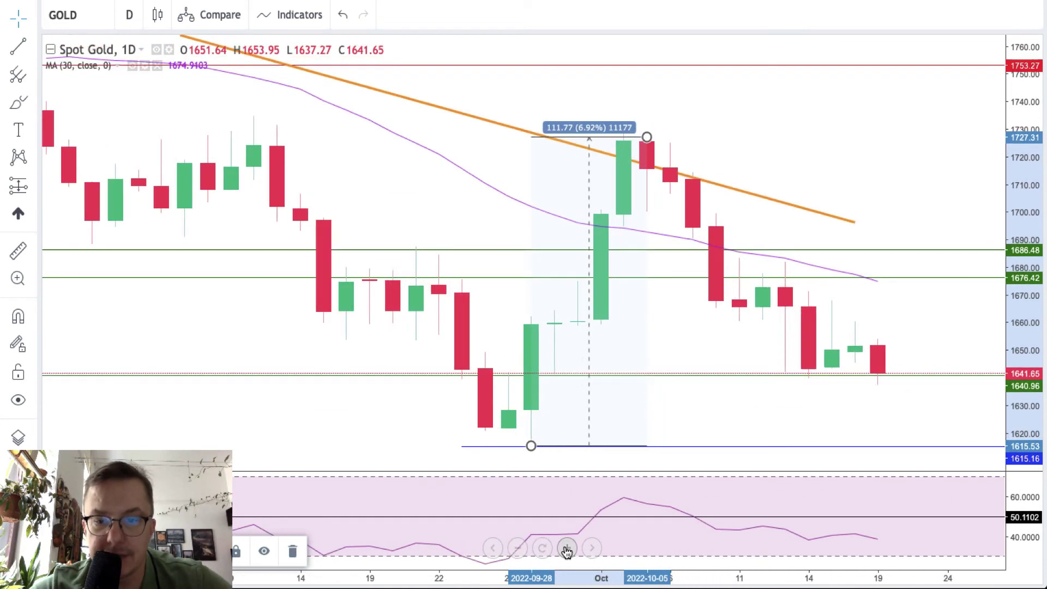
click(567, 548)
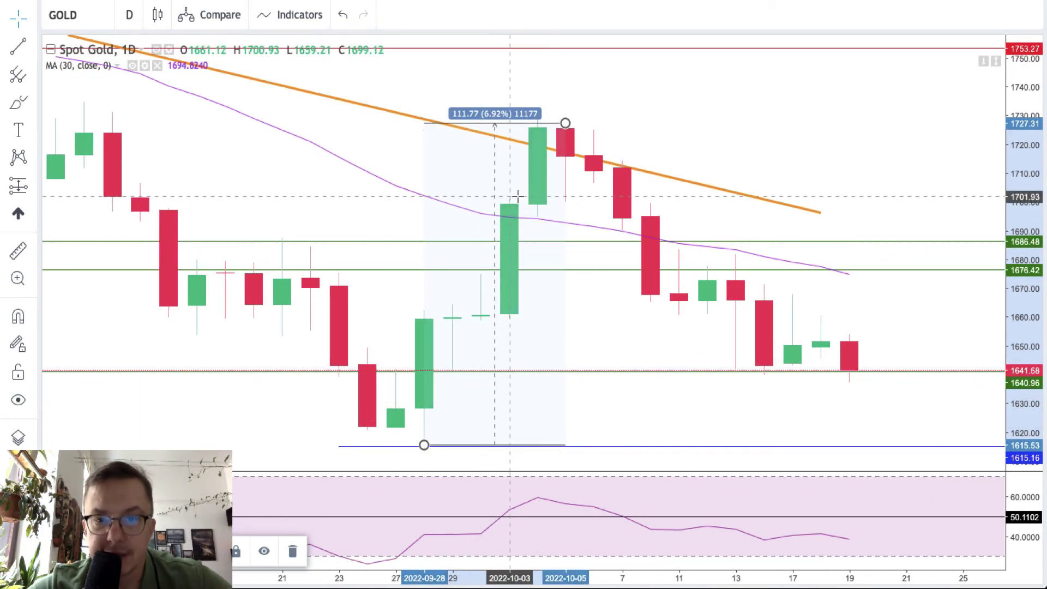
drag(566, 122, 538, 116)
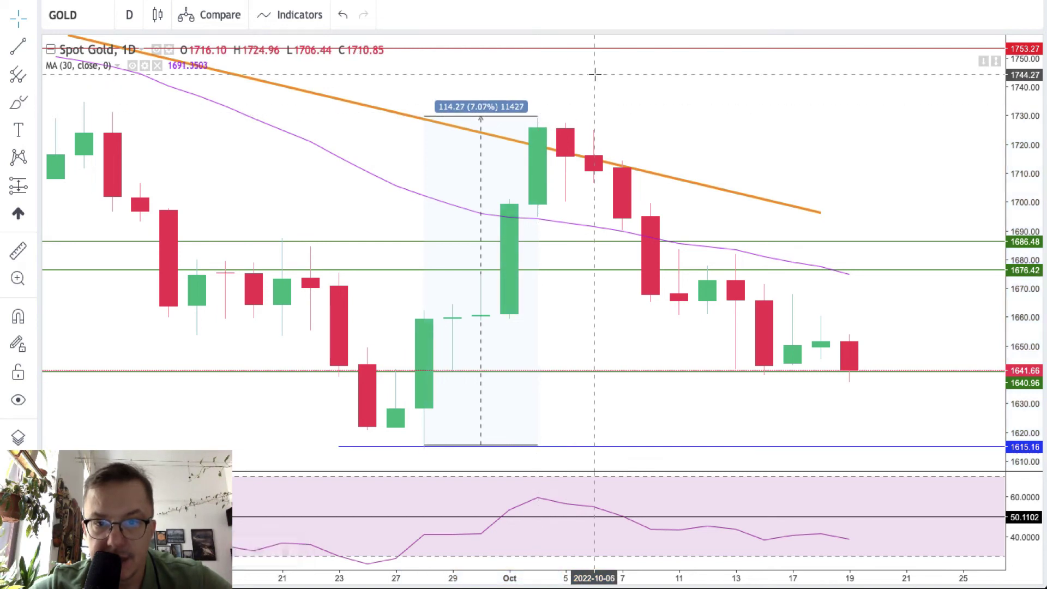
click(538, 122)
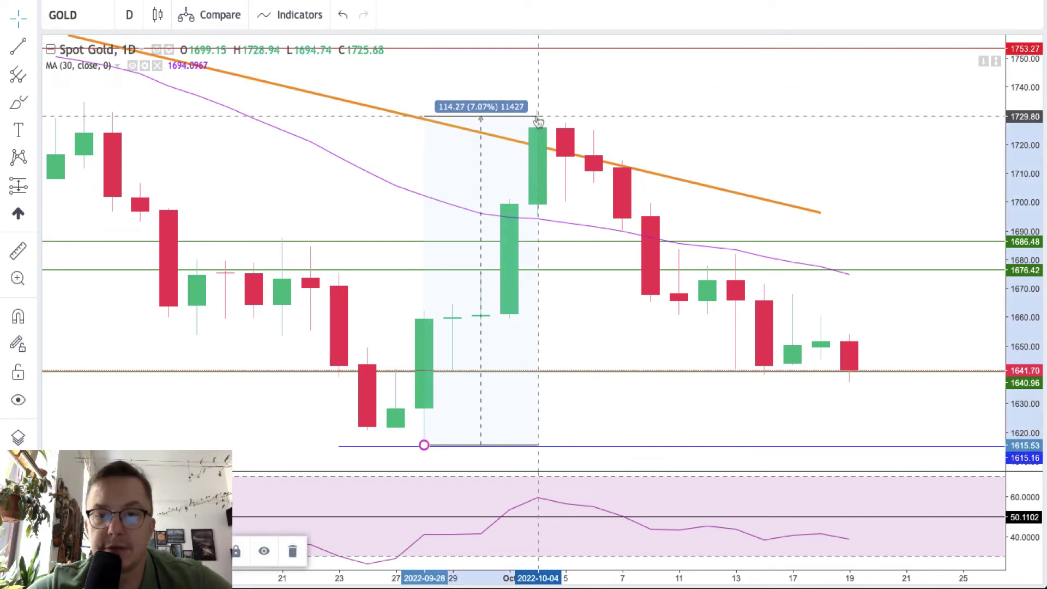
click(557, 88)
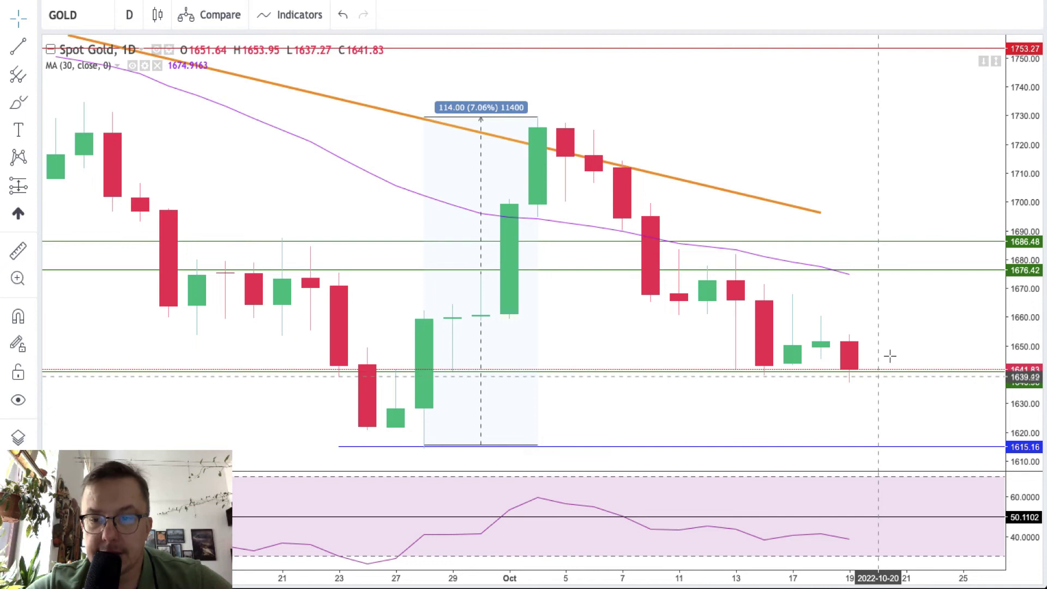
Raise two green horizontal levels from near 1641 up to 1671.65 and 1729.53.
click(895, 371)
drag(895, 375, 886, 284)
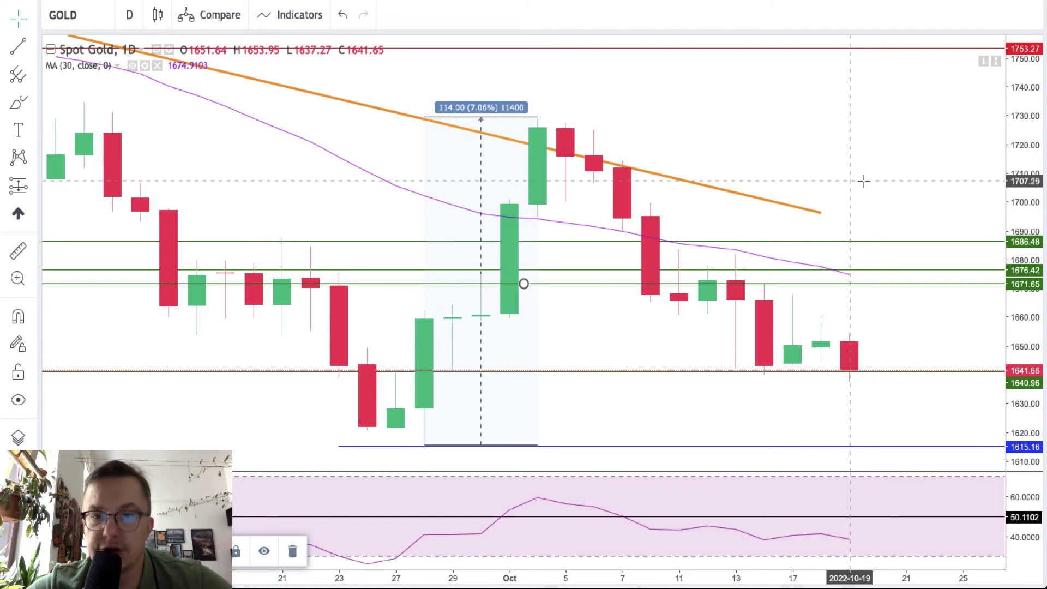
click(891, 373)
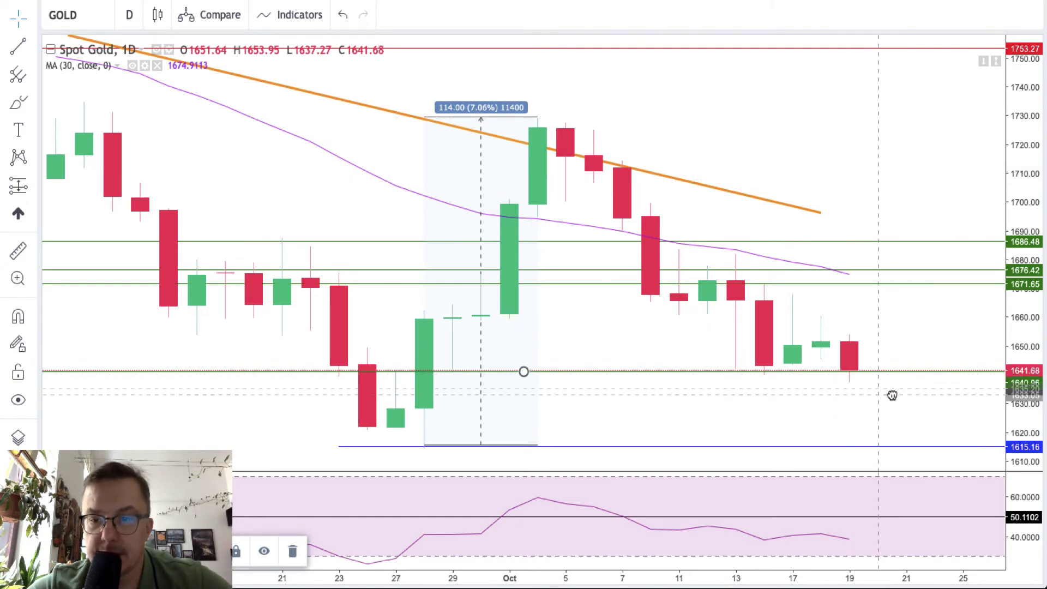
drag(524, 373, 586, 118)
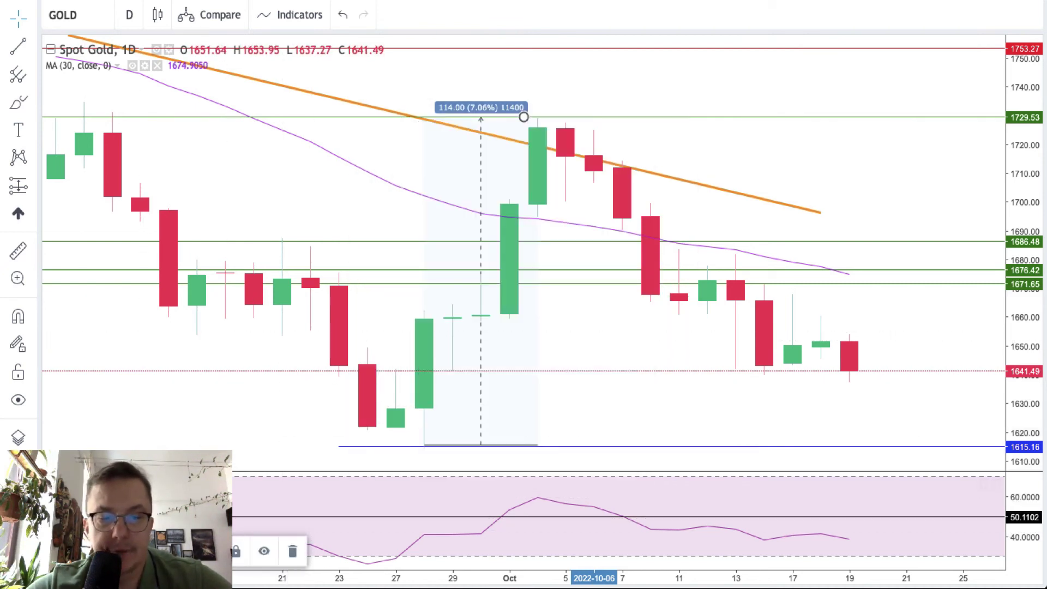
Recolour the 1729.53, 1686.48 and 1676.42 levels red, then select the 1671.65 level.
click(210, 551)
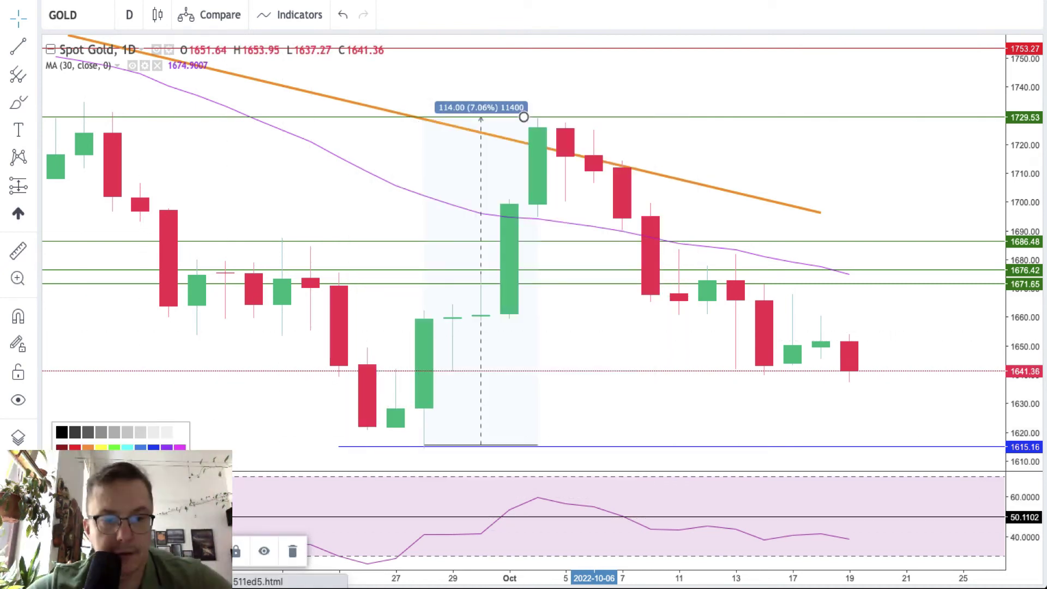
click(75, 447)
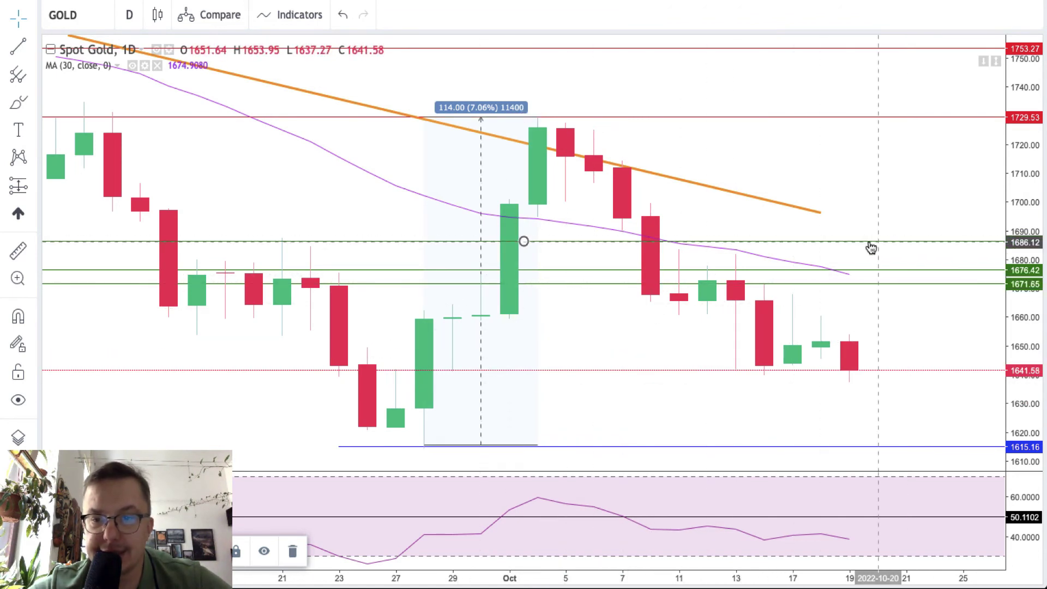
click(65, 550)
click(75, 447)
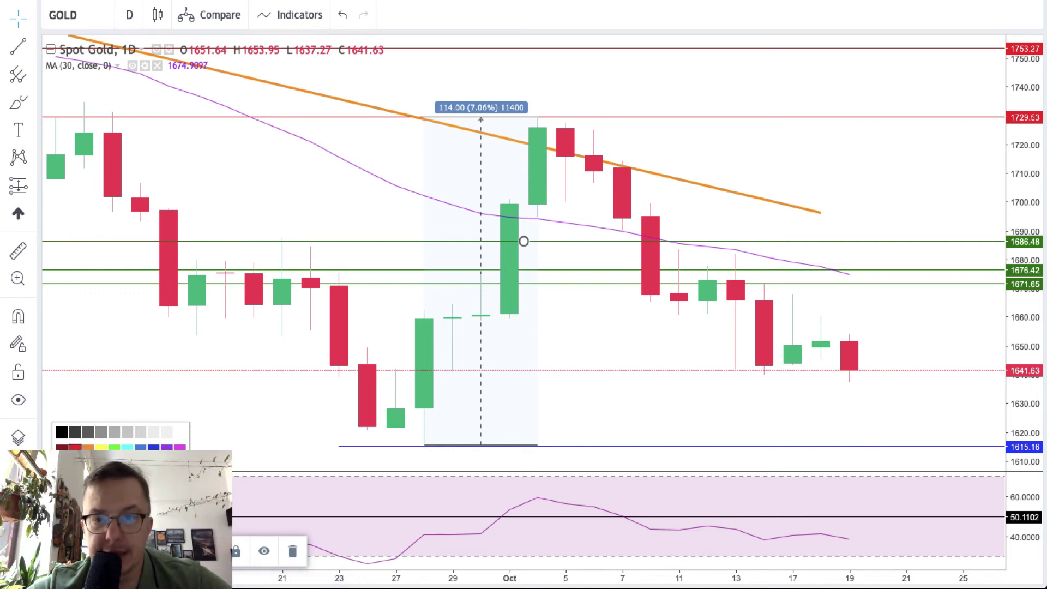
click(906, 271)
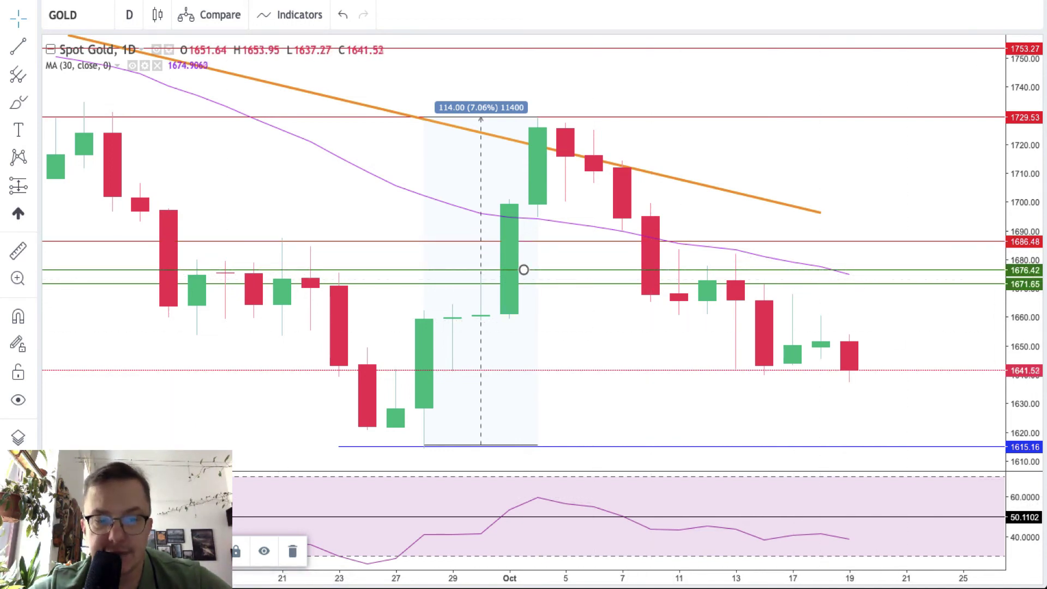
click(75, 446)
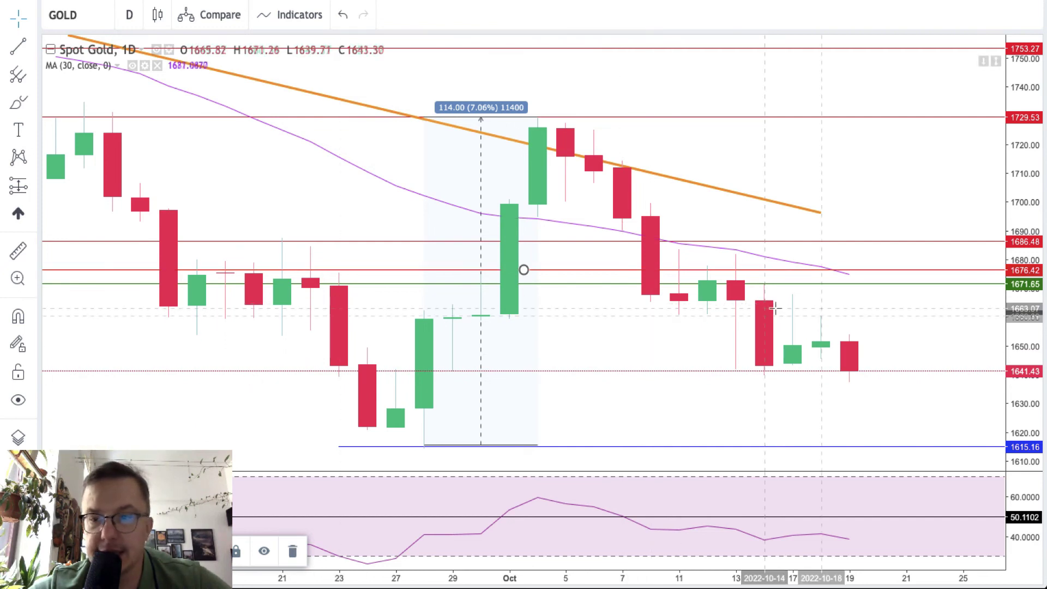
click(963, 284)
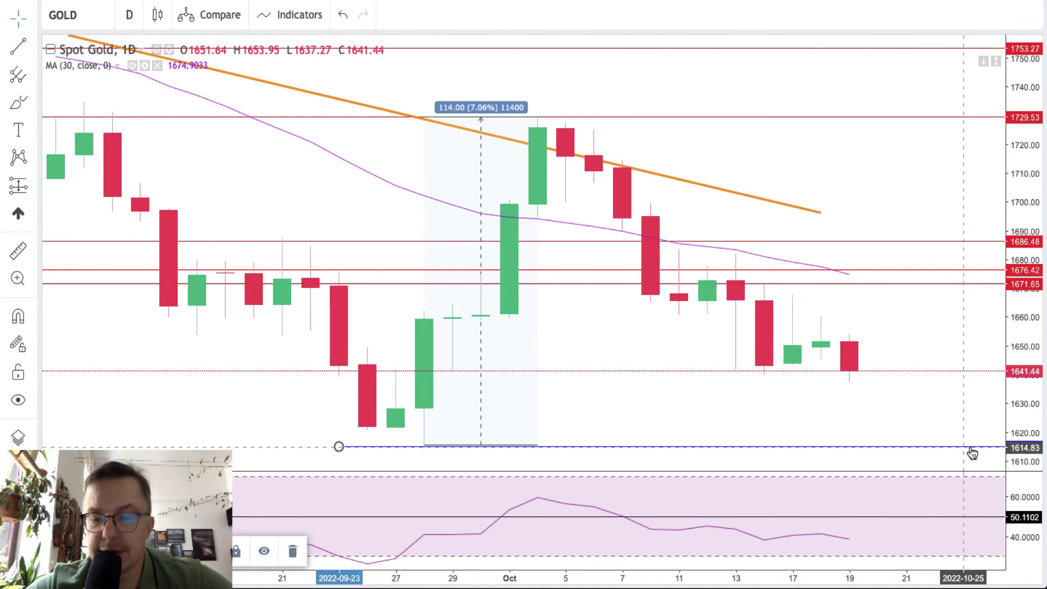
Zoom out to July–October and place a green support level at 1615.42 under the September low.
click(973, 453)
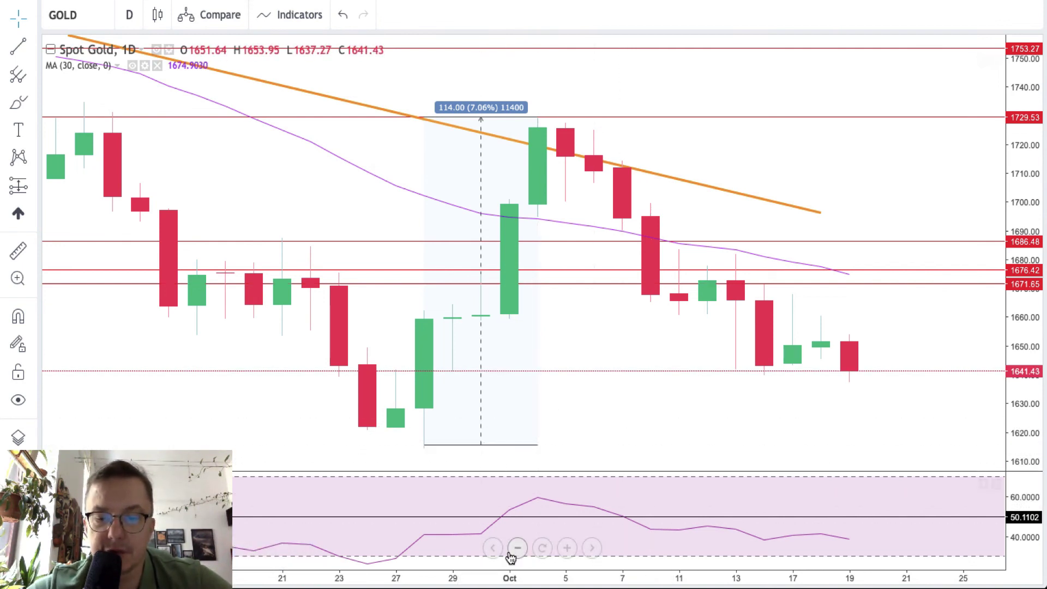
click(516, 548)
click(515, 548)
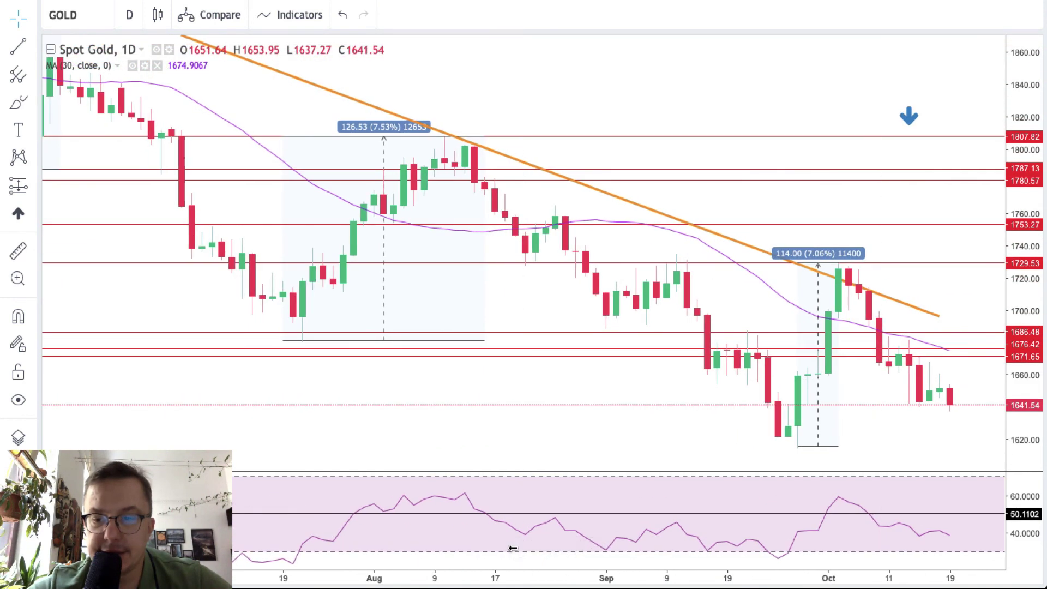
drag(1021, 354, 1012, 414)
drag(928, 444, 860, 362)
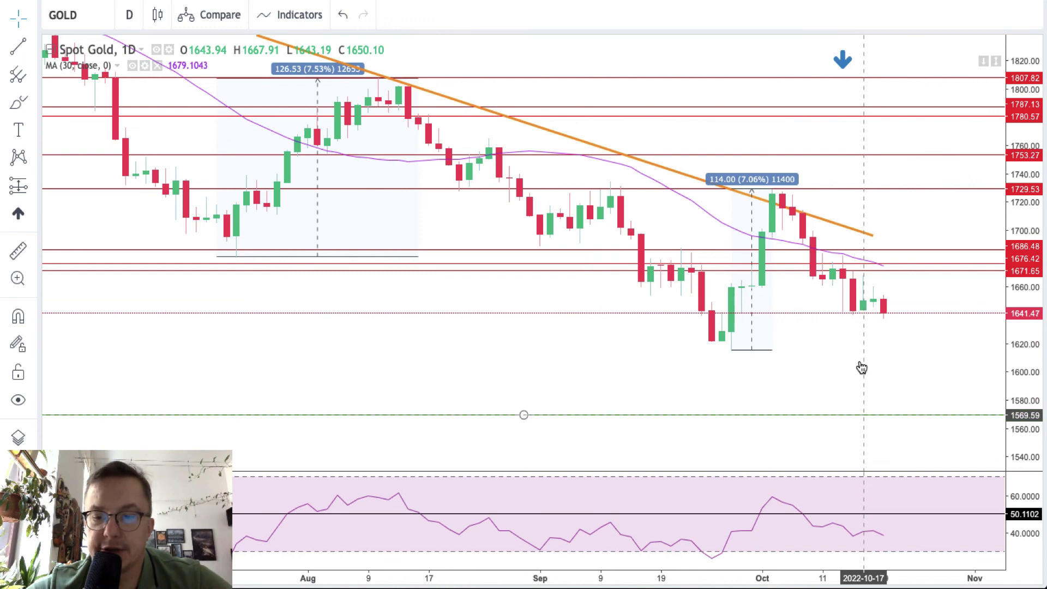
click(860, 416)
drag(861, 420, 835, 351)
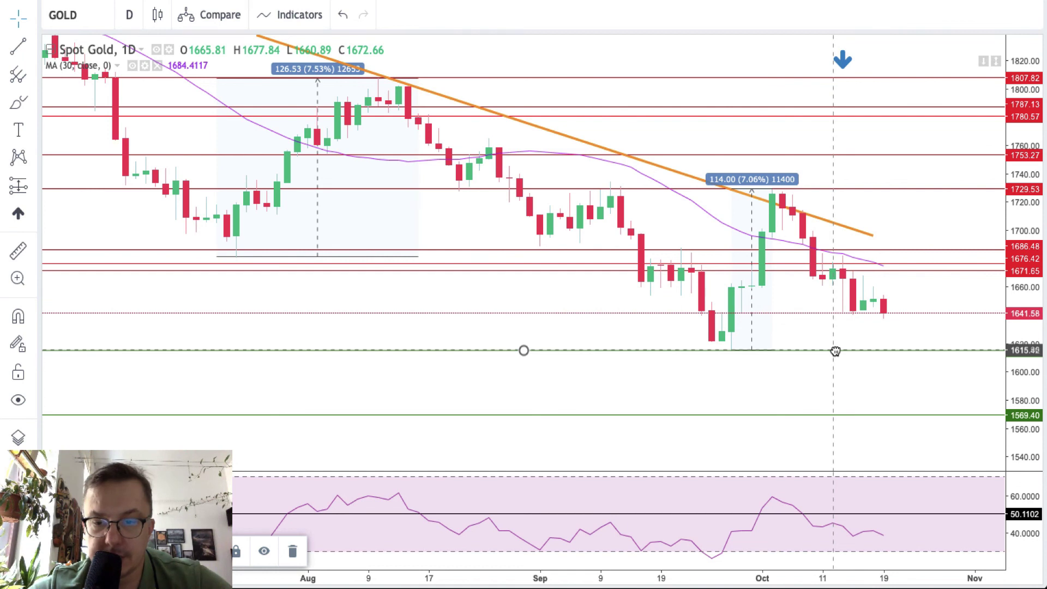
click(834, 372)
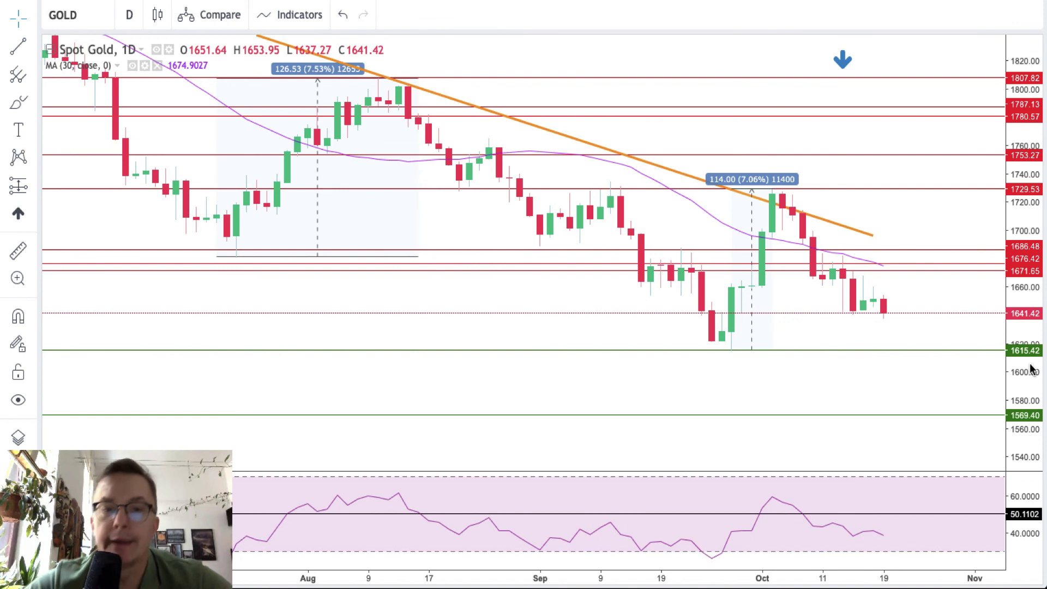
drag(926, 391, 931, 446)
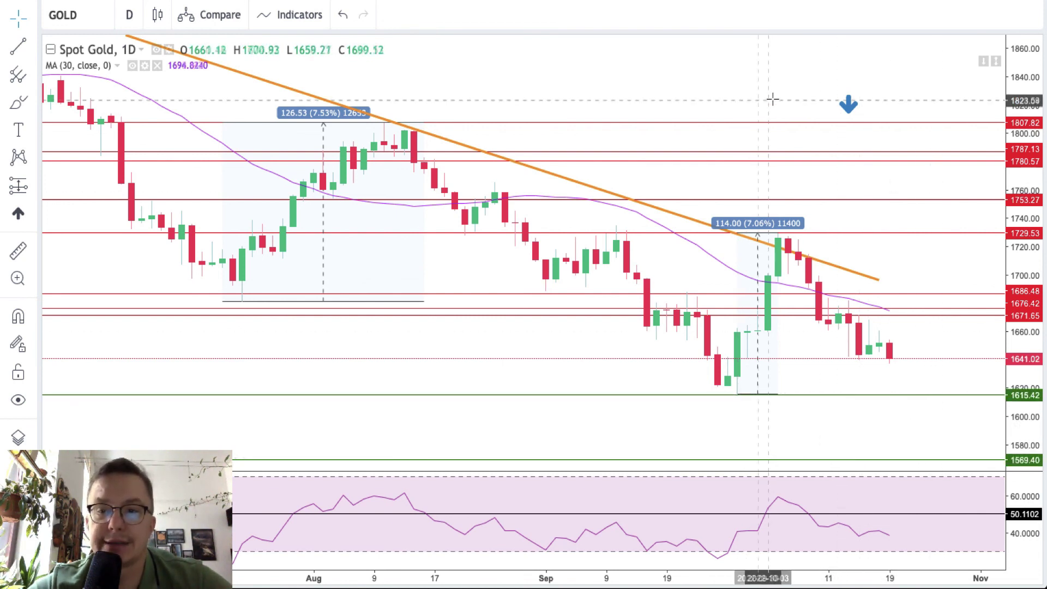
scroll(692, 79, left, 5)
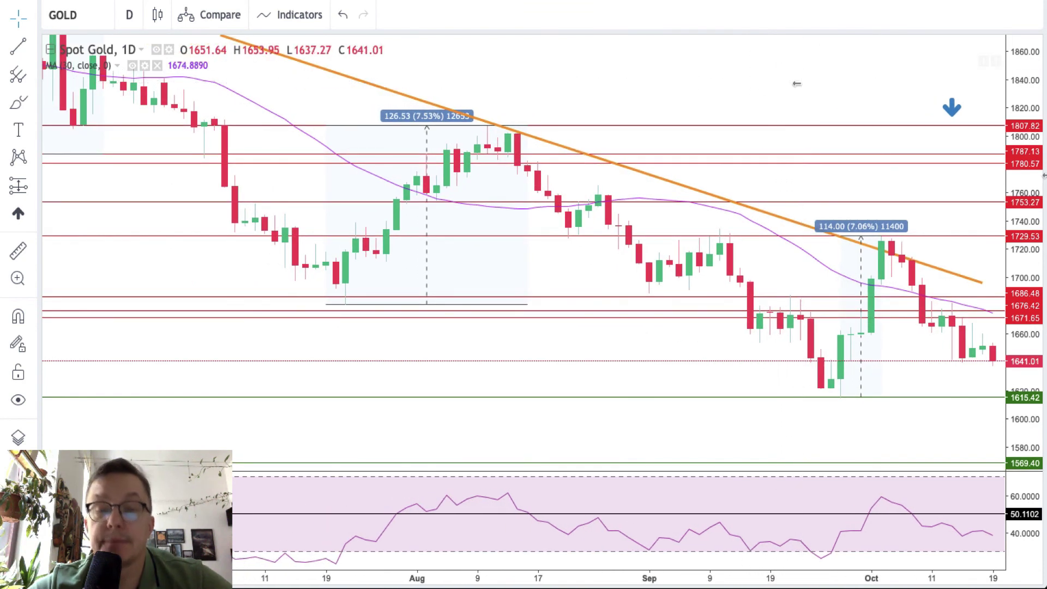